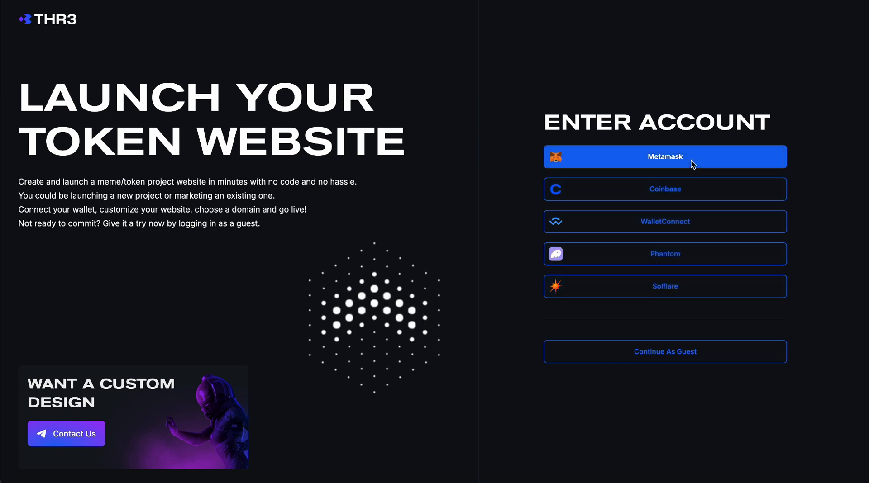
# Connect the Phantom wallet to enter the account and start a new website from the template.
pyautogui.click(635, 261)
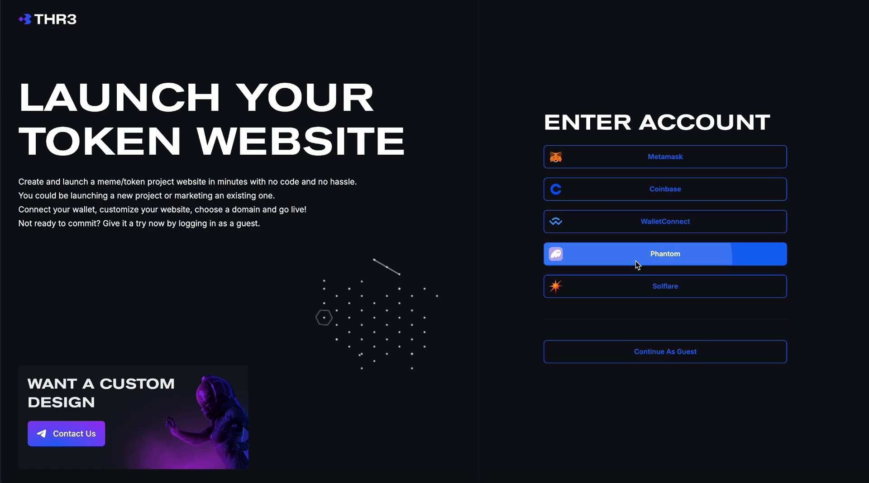
pyautogui.click(811, 270)
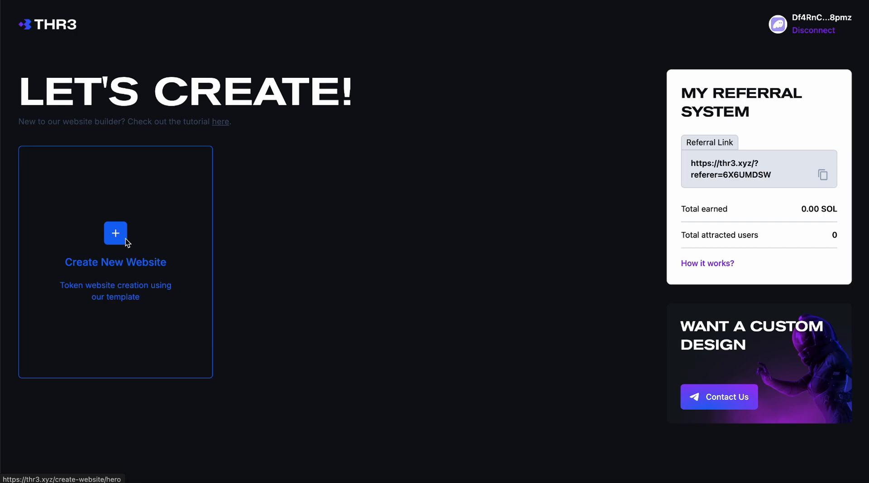
pyautogui.click(107, 251)
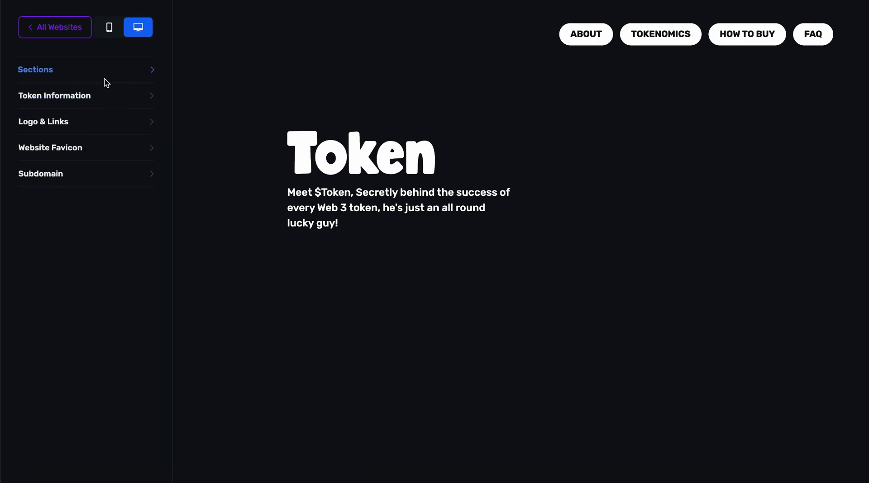
# Open the Hero section of the website for editing.
pyautogui.click(93, 72)
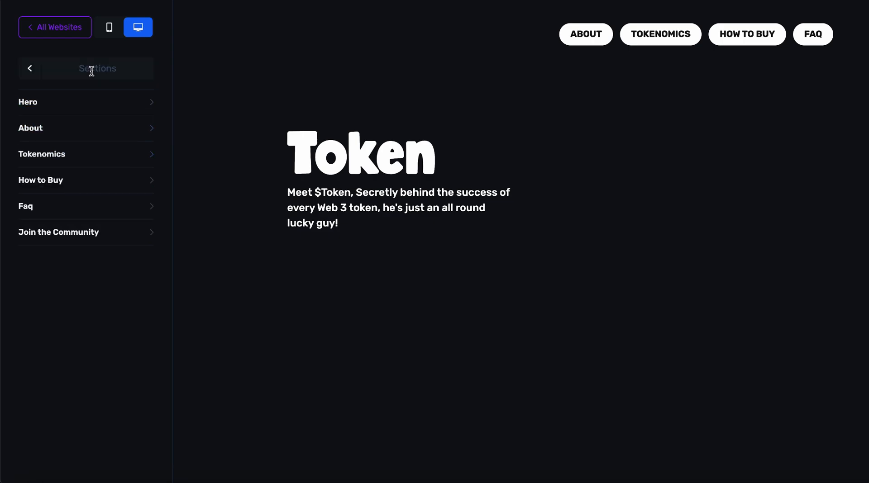
pyautogui.click(88, 98)
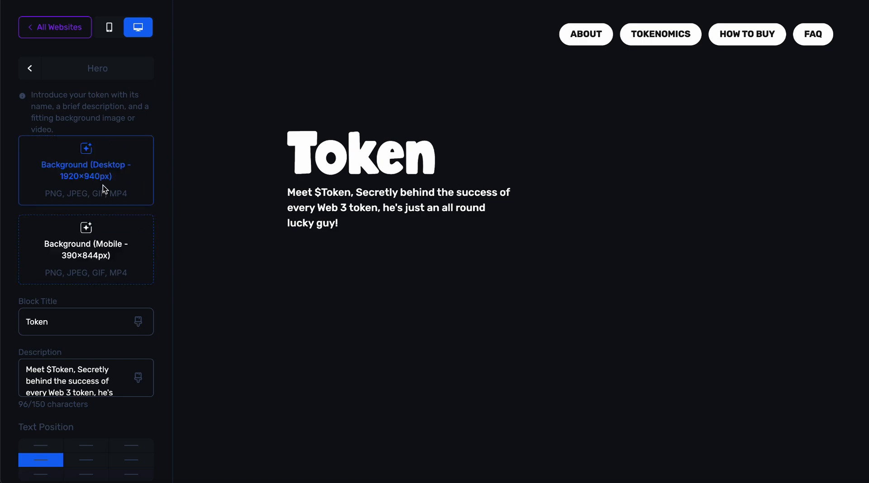
pyautogui.click(31, 69)
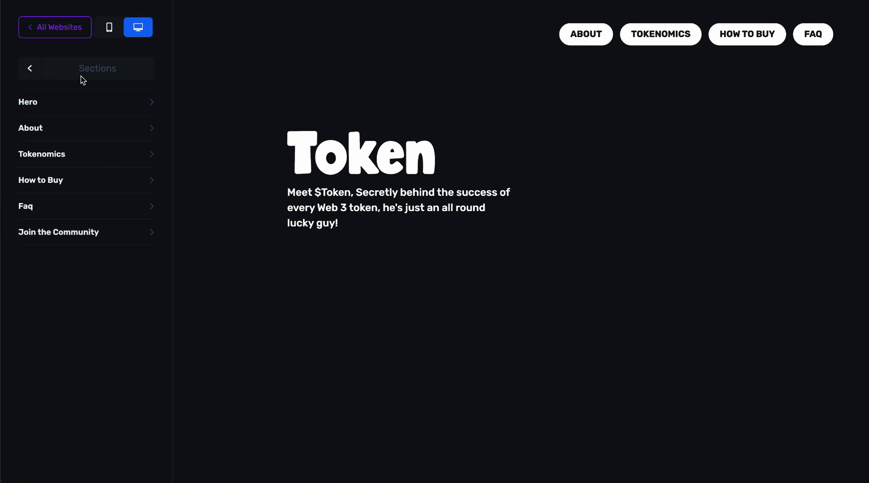
pyautogui.click(89, 101)
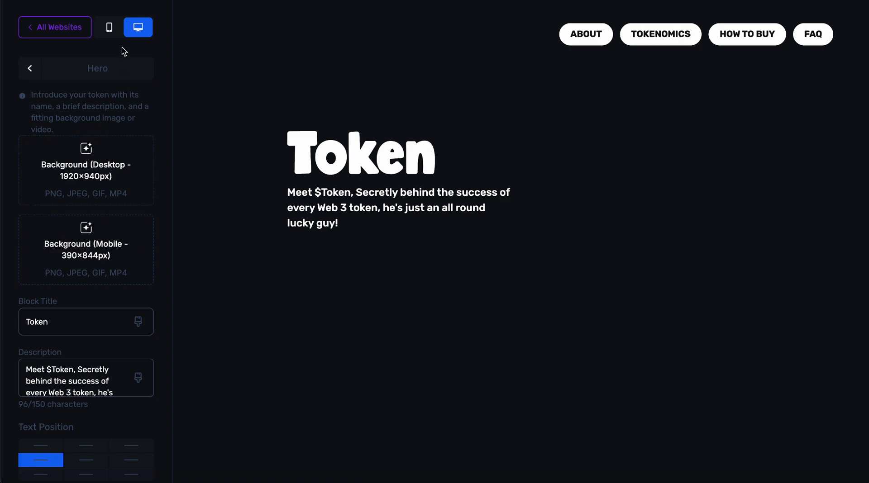
# Check how the empty Hero section looks in the mobile layout and return to the desktop layout.
pyautogui.click(112, 30)
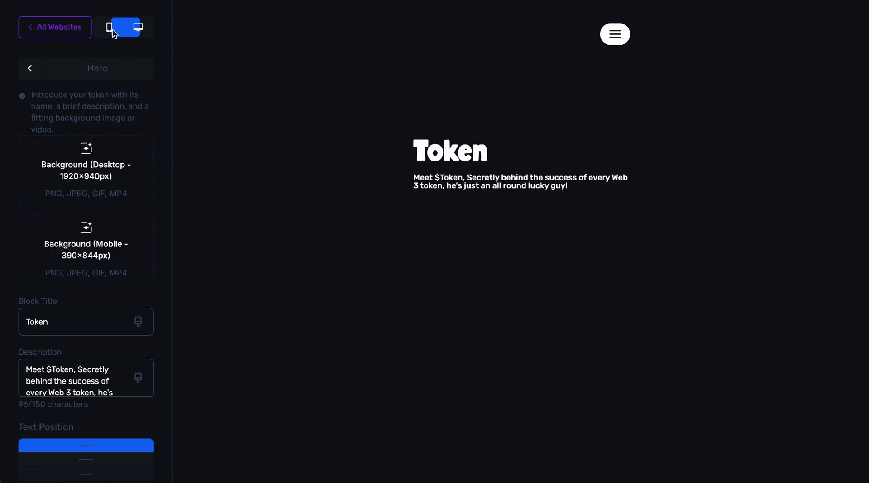
pyautogui.click(130, 30)
pyautogui.click(109, 28)
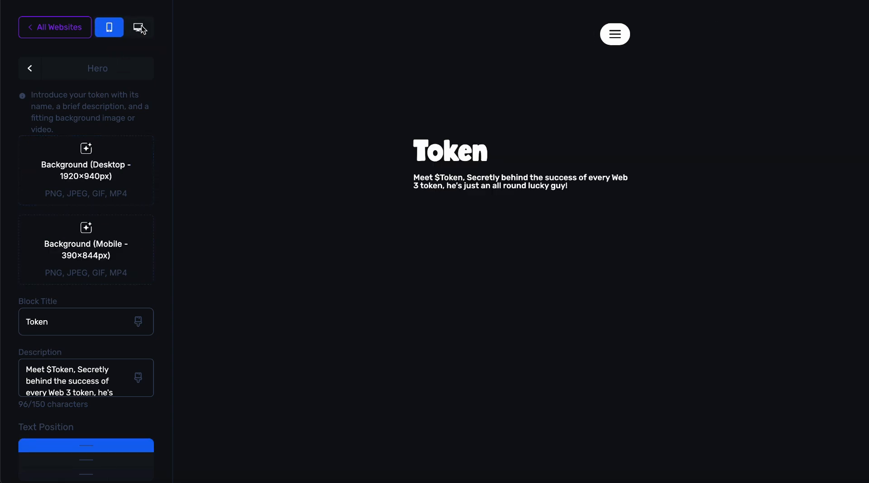
pyautogui.click(139, 29)
# Upload Hero Web.png as the Hero section's desktop background and Hero Mobile.png as its mobile background.
pyautogui.click(105, 156)
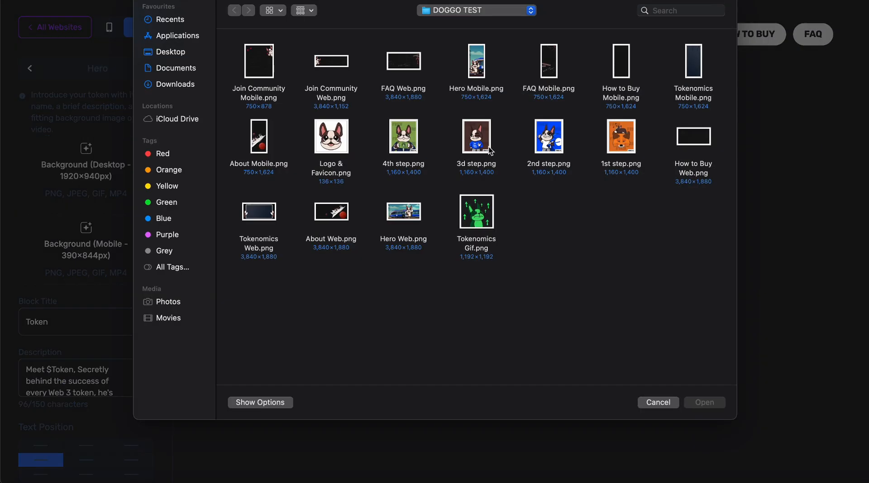
pyautogui.doubleClick(404, 212)
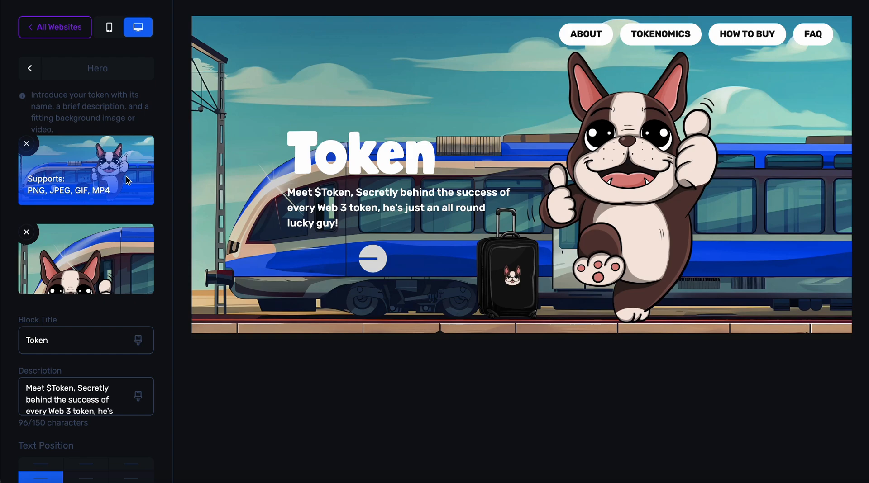
pyautogui.click(26, 143)
pyautogui.click(26, 224)
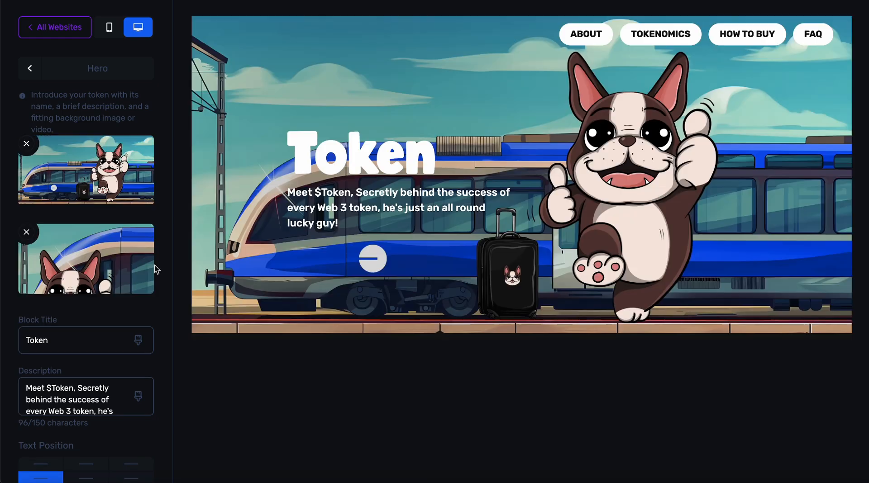
# Set the Hero title to "DOGGO" and the description to "DOGGO is the coolest, most reliable friend you'll ever have. Make sure to grab some $DOGGO to get started!".
pyautogui.scroll(-2, 118, 264)
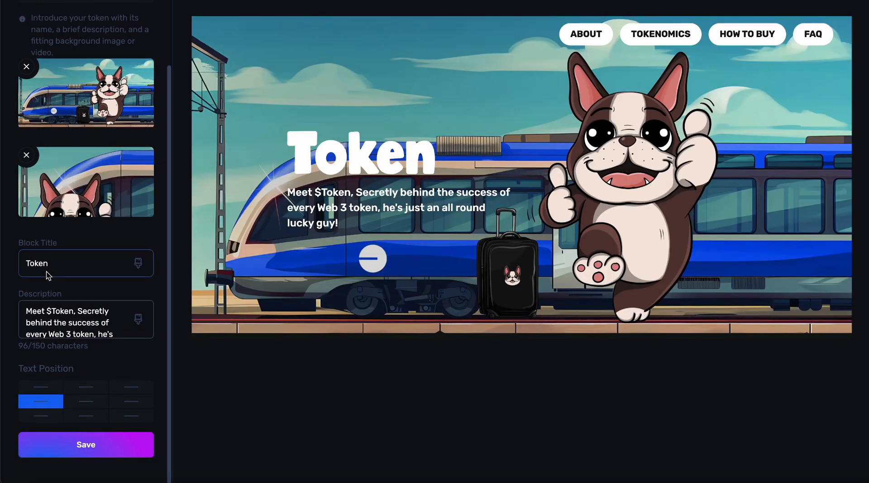
pyautogui.doubleClick(46, 267)
pyautogui.write('DOGGO')
pyautogui.tripleClick(68, 317)
pyautogui.write("DOGGO is the coolest, most reliable friend you'll ever have. Make sure to grab some $DOGGO to get started!")
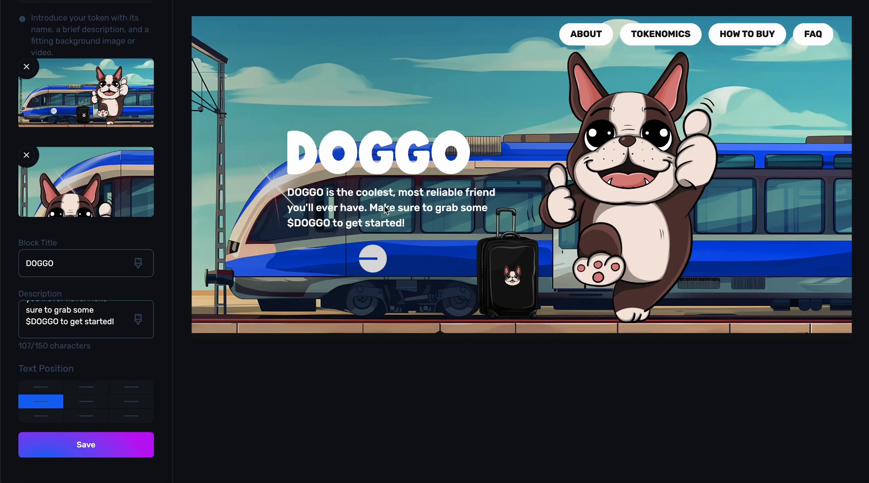
# Check the Hero section with its DOGGO text in the mobile layout and return to the desktop layout.
pyautogui.scroll(2, 174, 104)
pyautogui.click(108, 31)
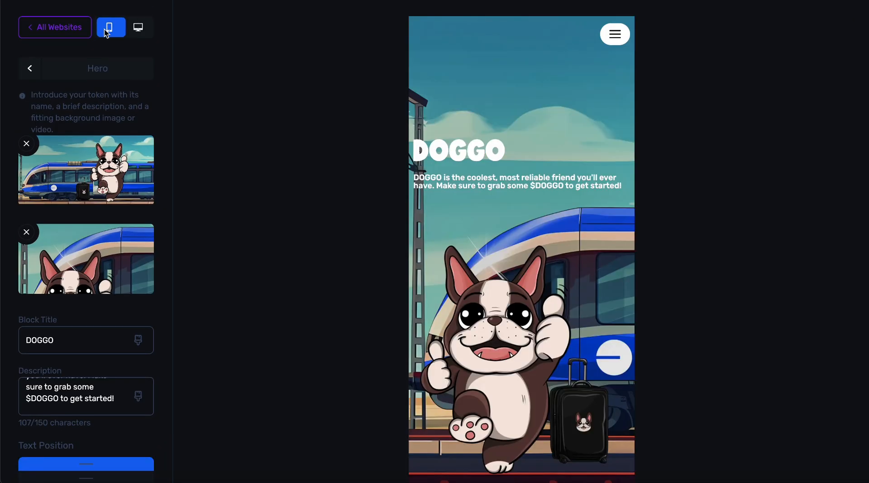
pyautogui.click(138, 28)
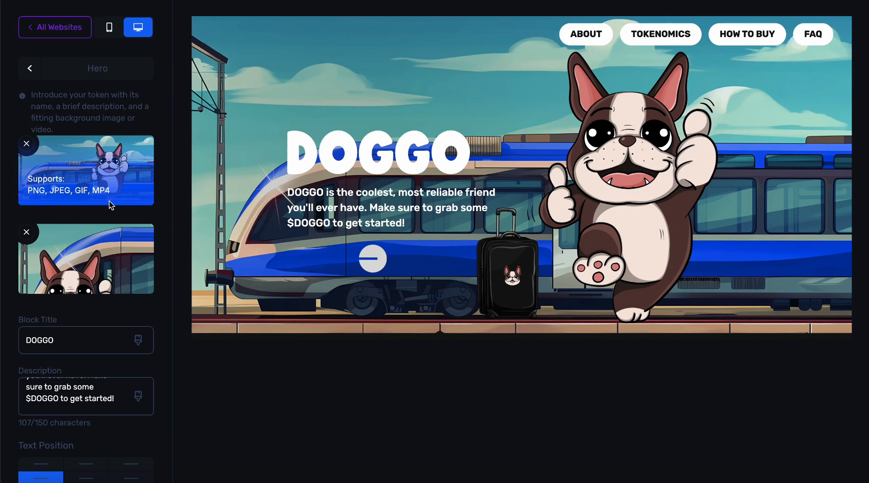
# Try out the font family and colour options for the Hero block title.
pyautogui.scroll(-2, 90, 272)
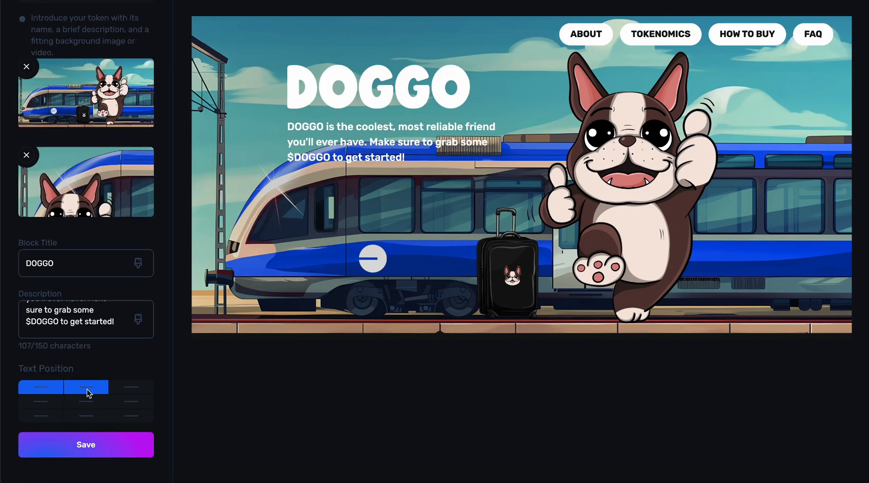
pyautogui.click(138, 263)
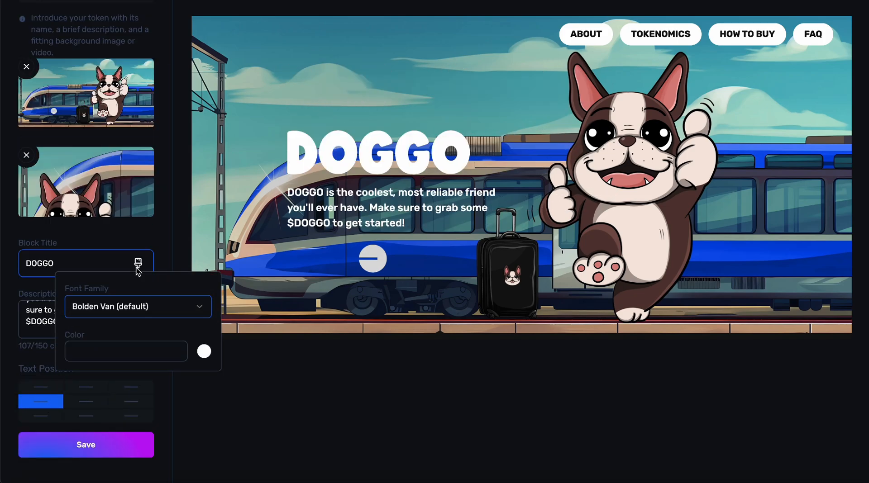
pyautogui.click(159, 306)
pyautogui.click(122, 81)
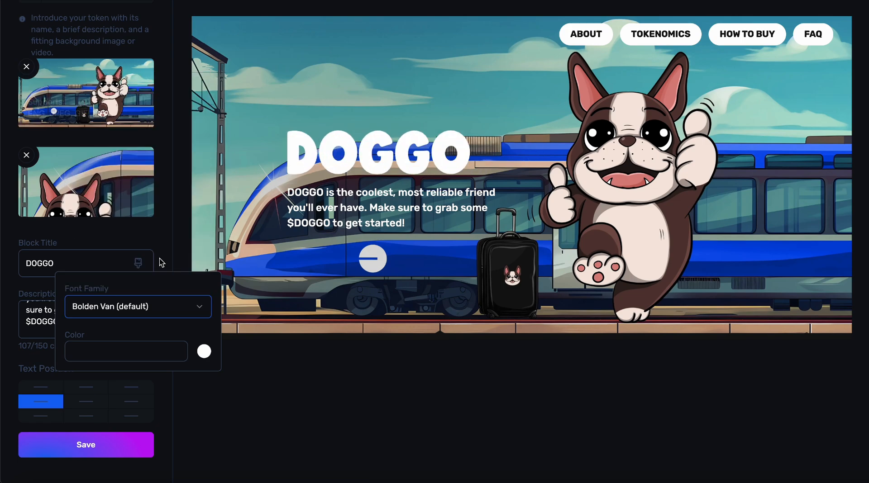
pyautogui.click(177, 348)
pyautogui.moveTo(149, 232); pyautogui.dragTo(50, 186)
pyautogui.click(162, 171)
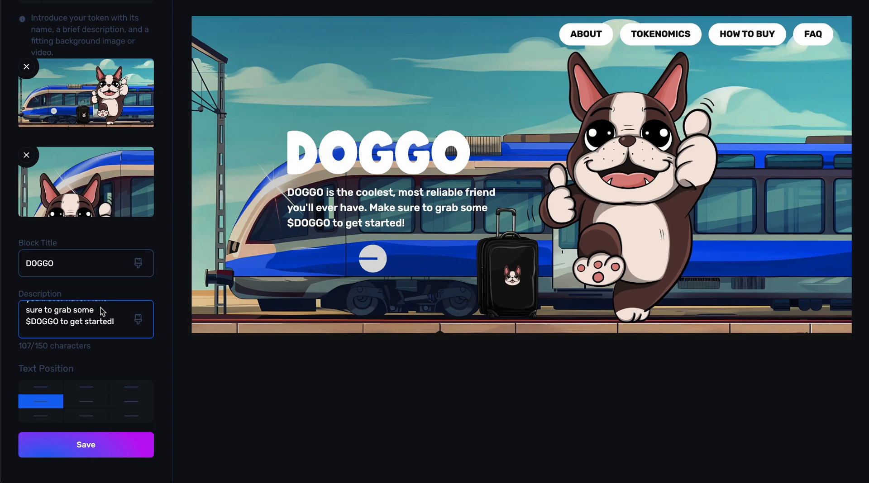
# Try out the text style and colour options for the Hero description.
pyautogui.click(138, 320)
pyautogui.click(145, 403)
pyautogui.moveTo(164, 352); pyautogui.dragTo(67, 258)
pyautogui.click(90, 250)
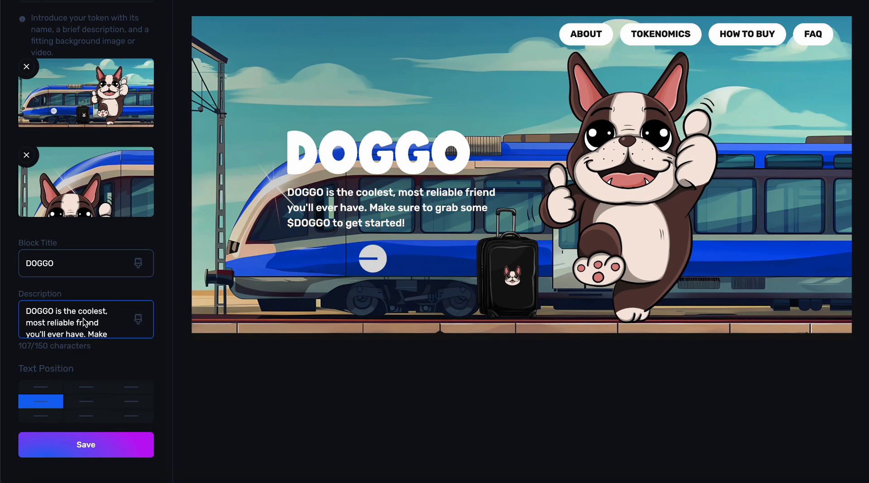
# Review the Hero section's settings and save the section.
pyautogui.scroll(2, 85, 322)
pyautogui.scroll(-1, 82, 320)
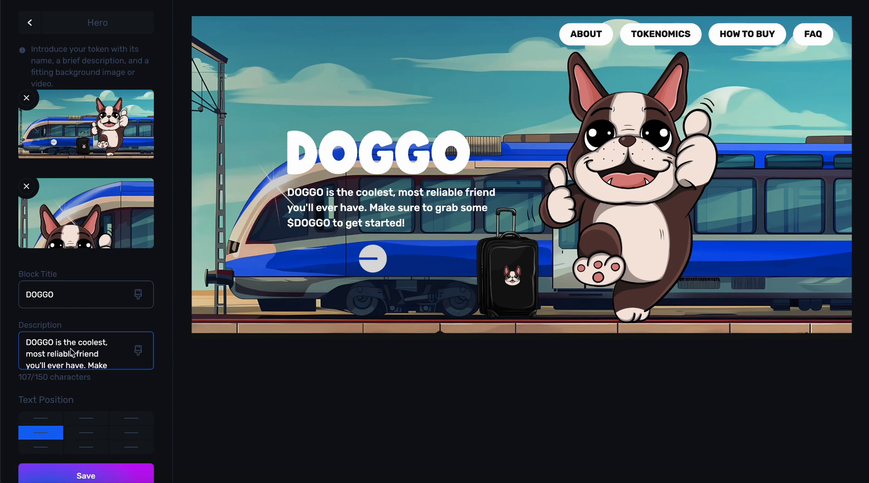
pyautogui.scroll(-1, 138, 431)
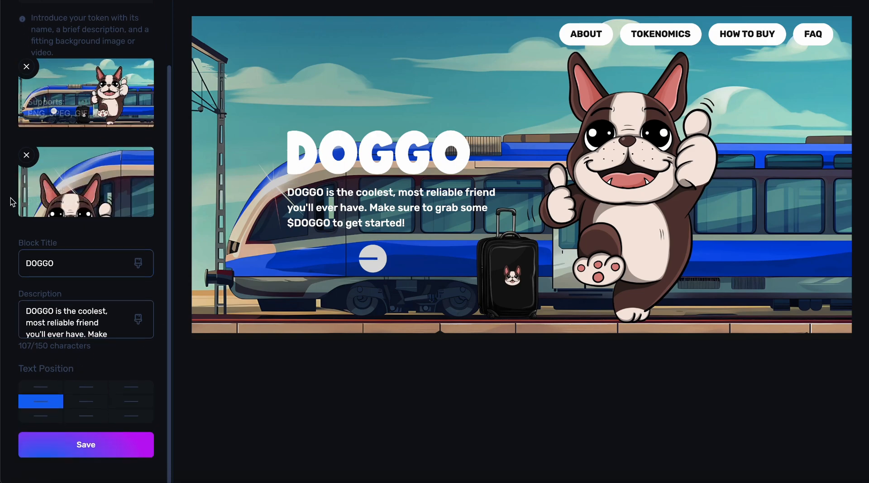
pyautogui.click(101, 445)
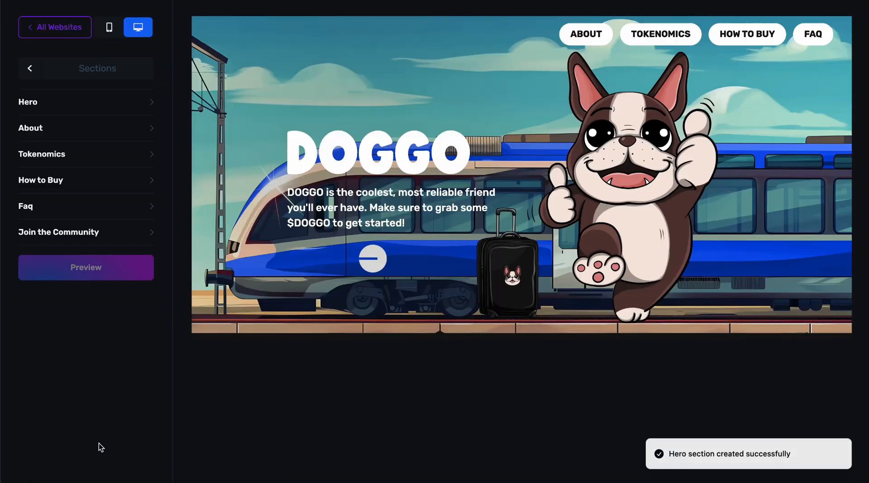
# Open the About section and try switching it off and on, leaving it on.
pyautogui.click(58, 130)
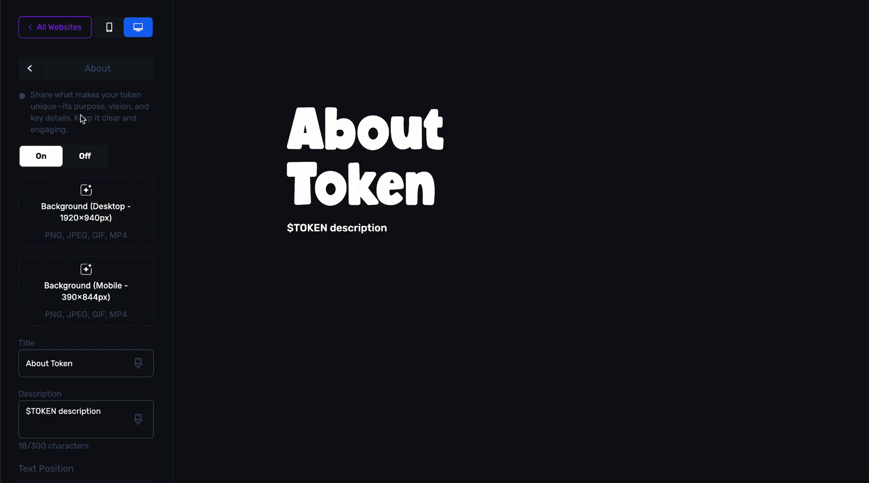
pyautogui.click(86, 160)
pyautogui.click(52, 156)
pyautogui.click(75, 159)
pyautogui.click(41, 156)
pyautogui.click(84, 159)
pyautogui.click(48, 160)
# Complete the About section with the About Web.png and About Mobile.png backgrounds, the title "About DOGGO" and a French Bulldog companion description, and save it.
pyautogui.scroll(-2, 77, 110)
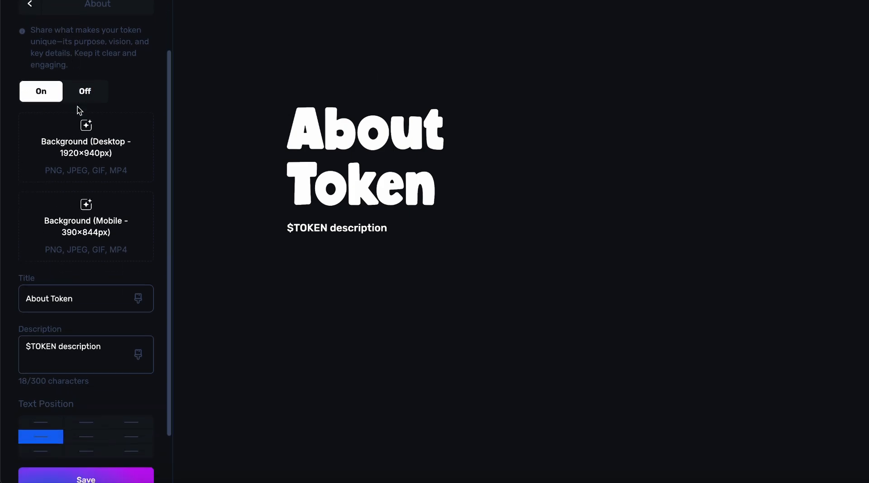
pyautogui.click(86, 140)
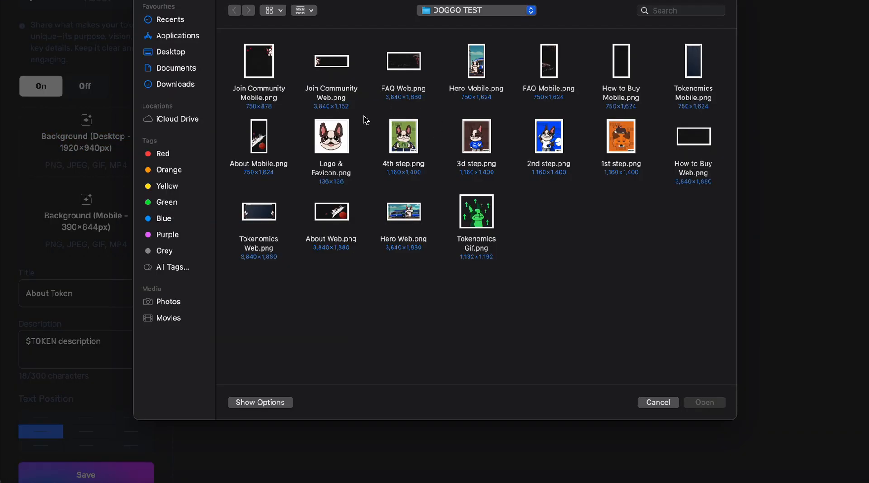
pyautogui.click(259, 136)
pyautogui.click(704, 403)
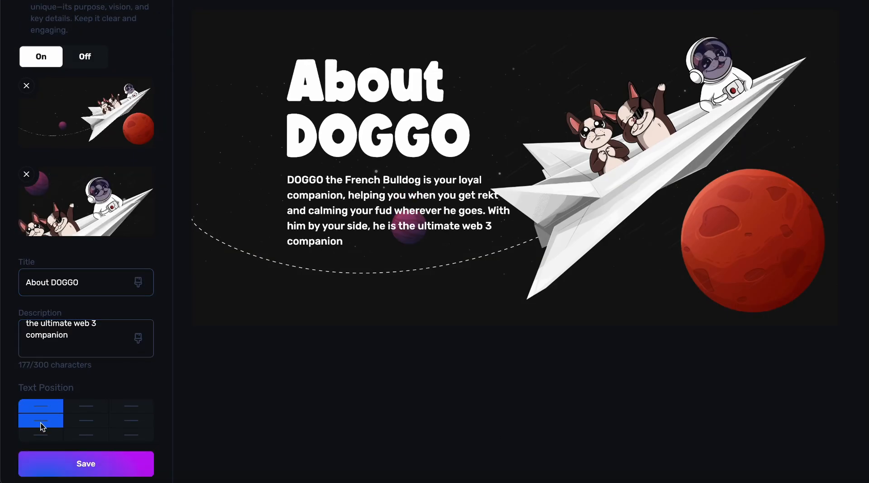
pyautogui.click(80, 469)
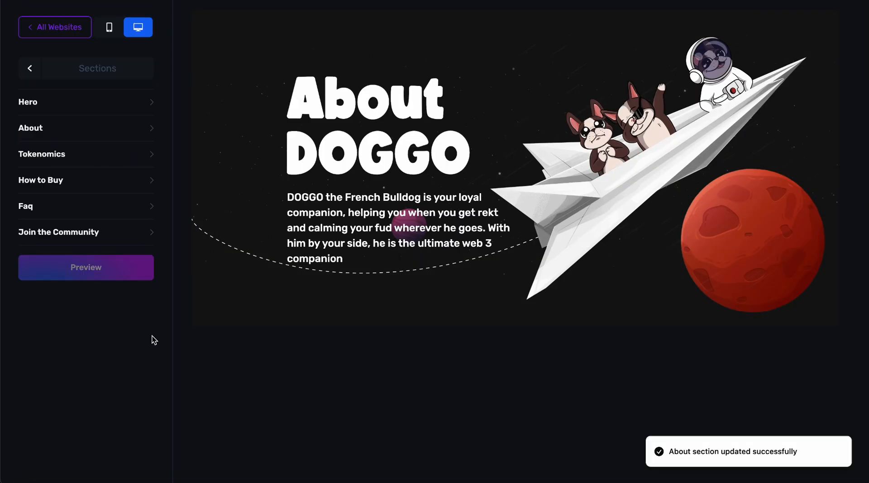
# Open the Tokenomics section and try switching it off, leaving it on.
pyautogui.click(75, 158)
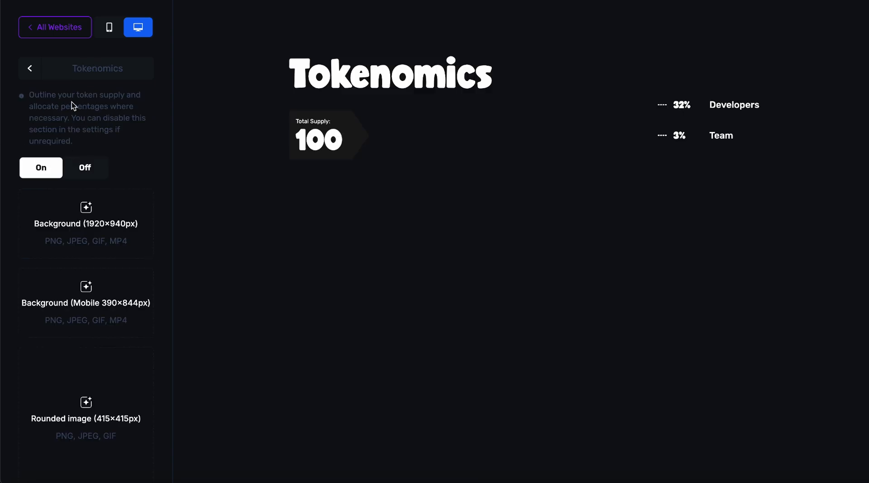
pyautogui.click(96, 167)
pyautogui.click(41, 168)
# Complete the Tokenomics section with the Tokenomics Web.png and Tokenomics Mobile.png backgrounds, the Tokenomics Gif.png rounded image, an orange title and a 100M total supply.
pyautogui.scroll(-2, 54, 120)
pyautogui.scroll(2, 63, 118)
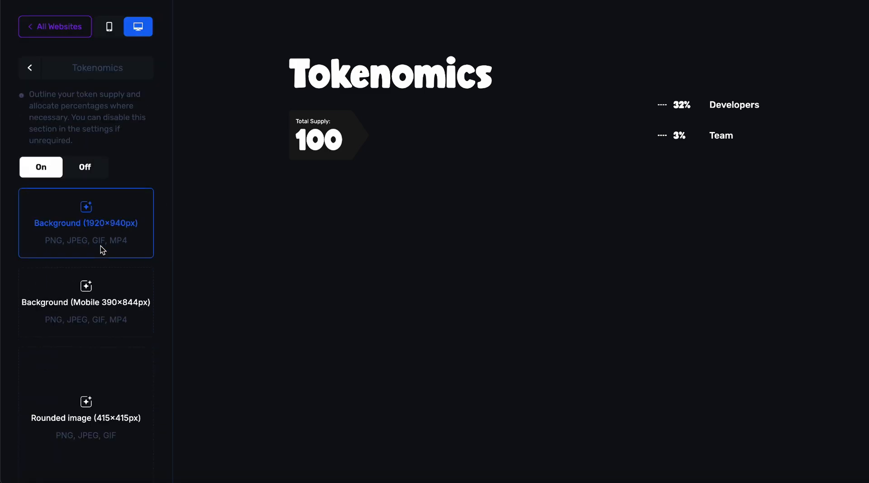
pyautogui.click(105, 238)
pyautogui.click(694, 68)
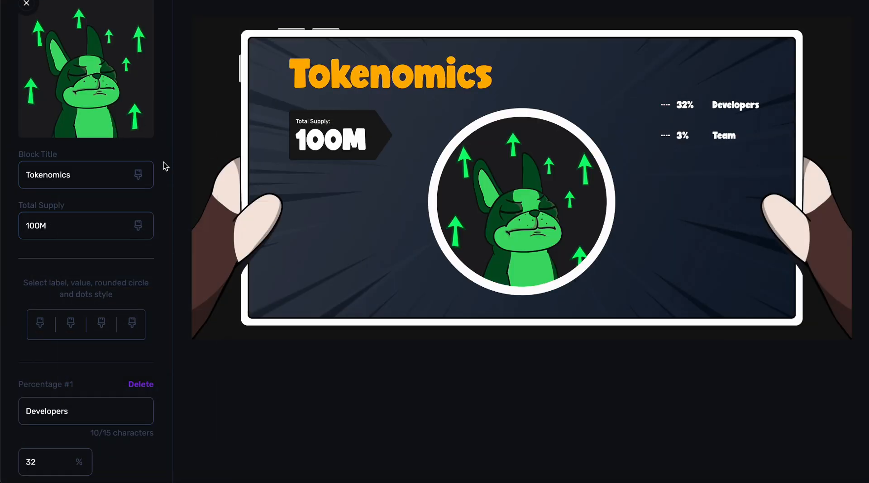
# Examine the Tokenomics section's images, total supply, style options and percentage allocations.
pyautogui.scroll(1, 164, 162)
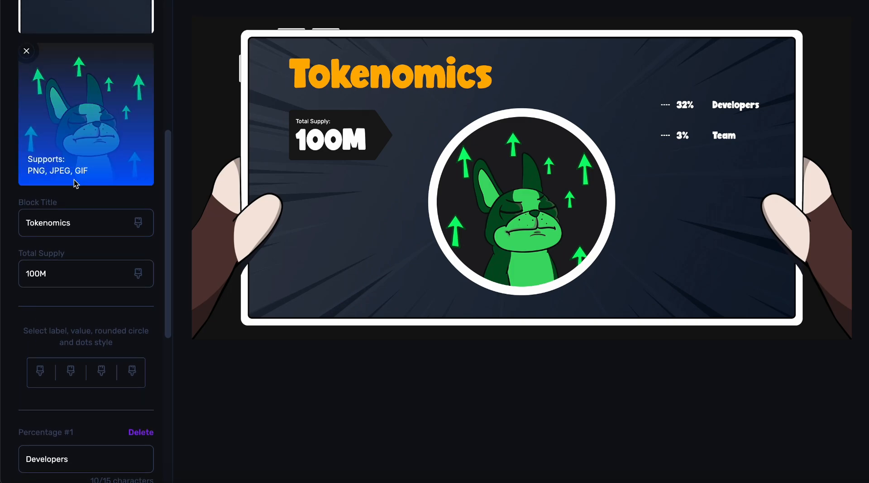
pyautogui.scroll(4, 74, 180)
pyautogui.scroll(-10, 74, 180)
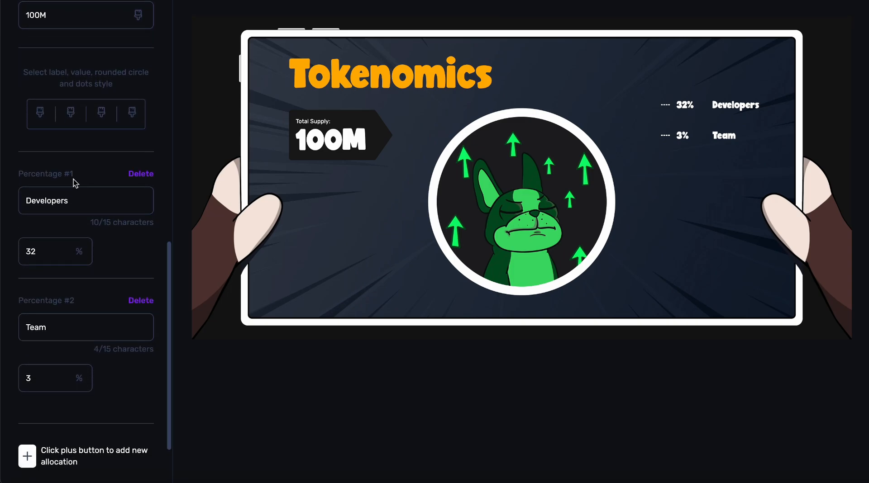
pyautogui.scroll(2, 73, 180)
pyautogui.scroll(-2, 74, 180)
pyautogui.scroll(1, 73, 179)
pyautogui.scroll(1, 76, 183)
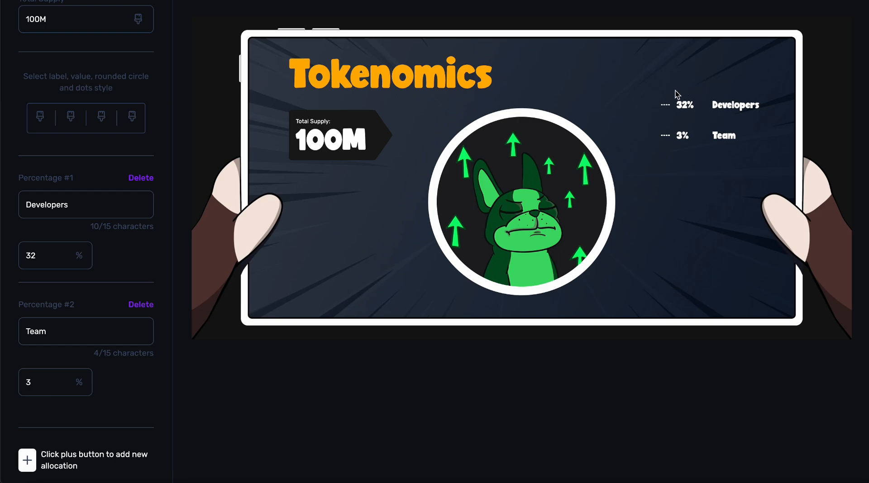
# Add three more percentage allocation entries below Team in the Tokenomics section.
pyautogui.scroll(-2, 98, 163)
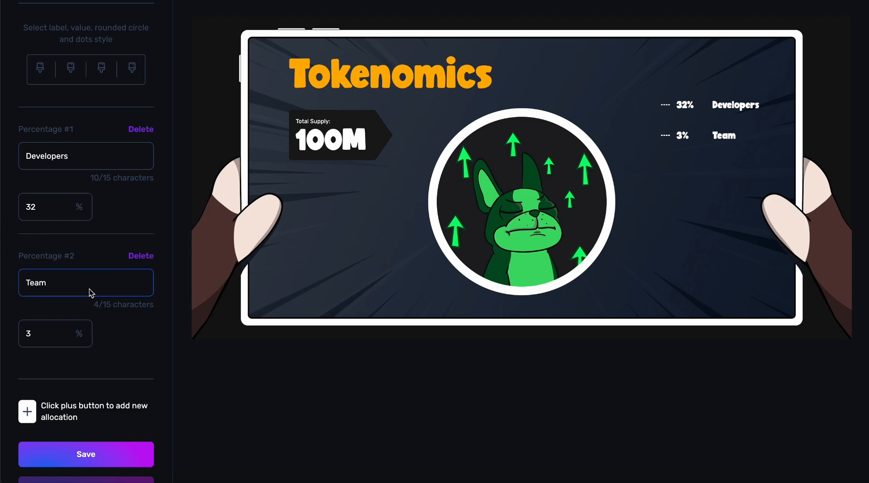
pyautogui.click(27, 412)
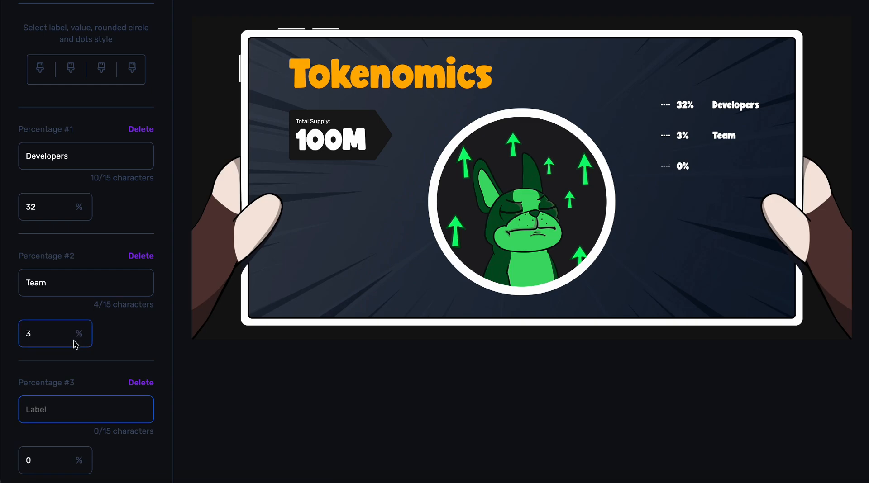
pyautogui.scroll(-3, 74, 346)
pyautogui.doubleClick(28, 421)
pyautogui.scroll(2, 64, 413)
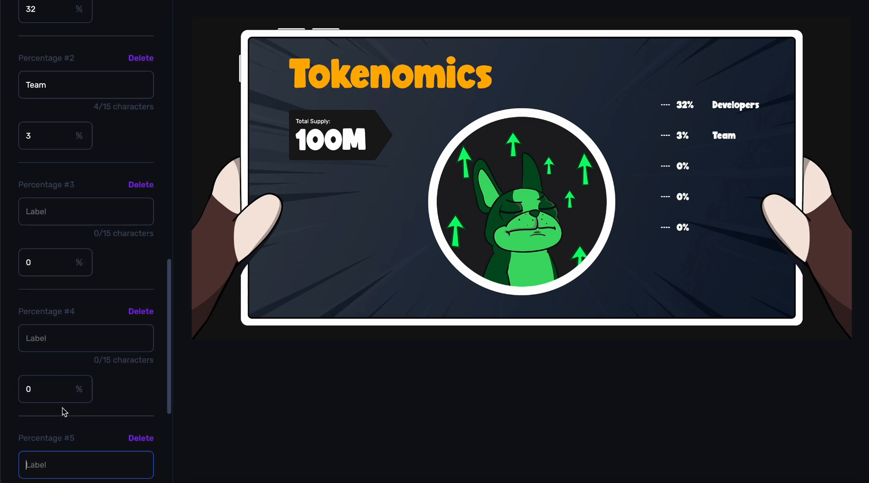
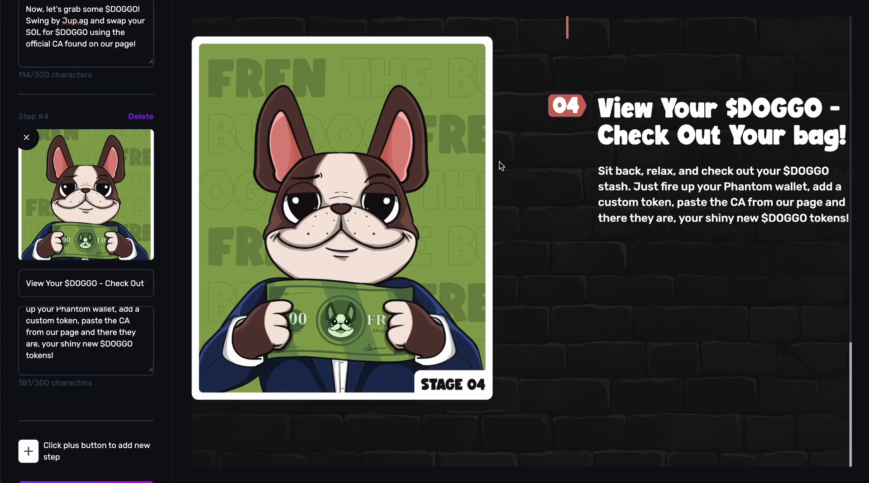
# Save the How to Buy section with its four purchase steps and open the Faq section.
pyautogui.scroll(-2, 127, 383)
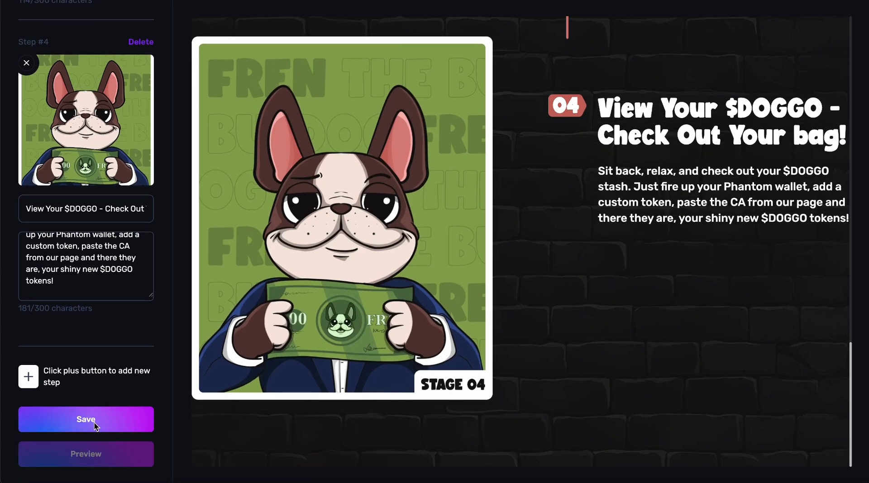
pyautogui.click(95, 425)
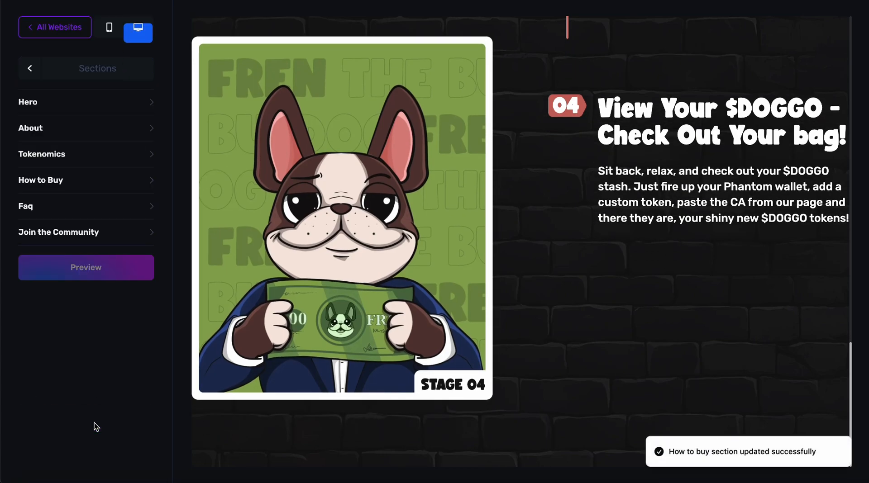
pyautogui.click(108, 216)
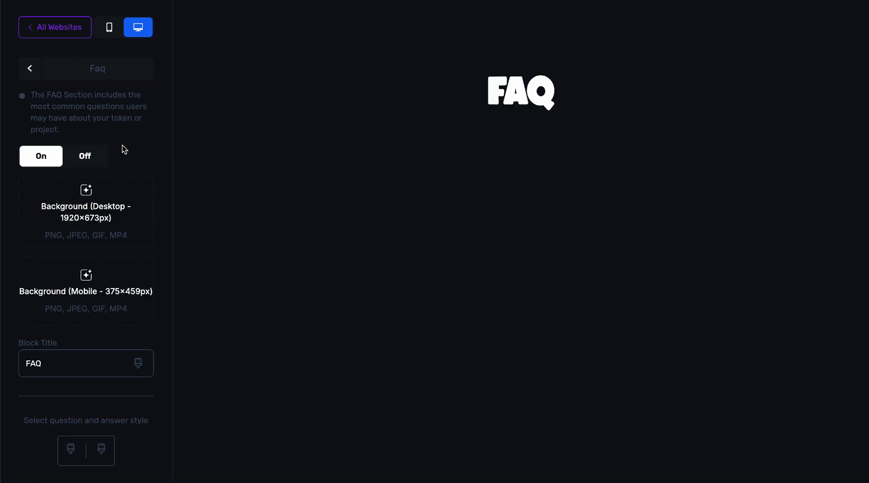
# Keep the Faq section switched on and add its dark brick-wall backgrounds for desktop and mobile.
pyautogui.click(85, 156)
pyautogui.click(47, 163)
pyautogui.scroll(-3, 132, 138)
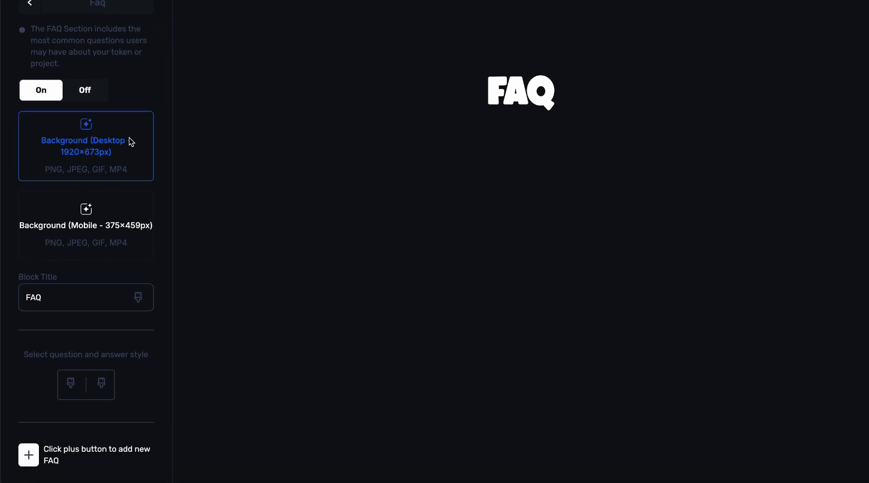
pyautogui.click(129, 142)
pyautogui.click(403, 67)
pyautogui.click(704, 401)
pyautogui.scroll(-2, 131, 258)
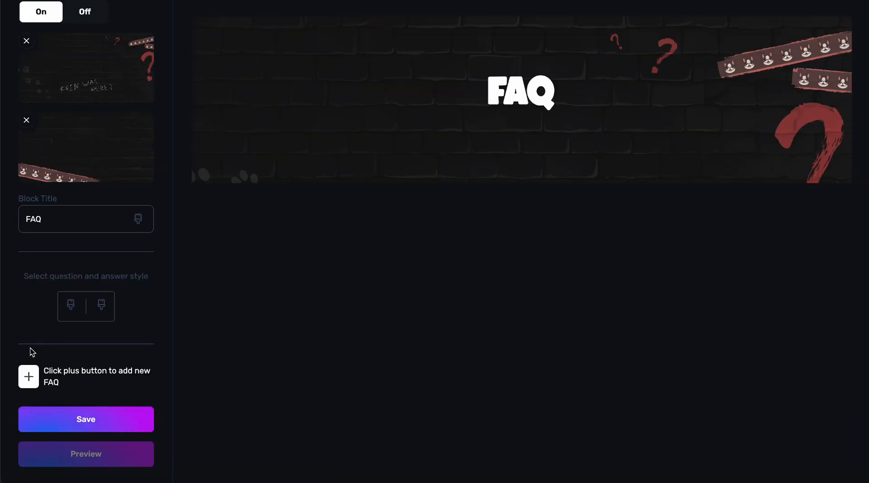
# Add four FAQ entries: "Who is DOGGO??", "What chain is $DOGGO on?", "Does $DOGGO have any utility?" and "What can I expect from $DOGGO?", with answers.
pyautogui.click(29, 381)
pyautogui.scroll(-4, 30, 380)
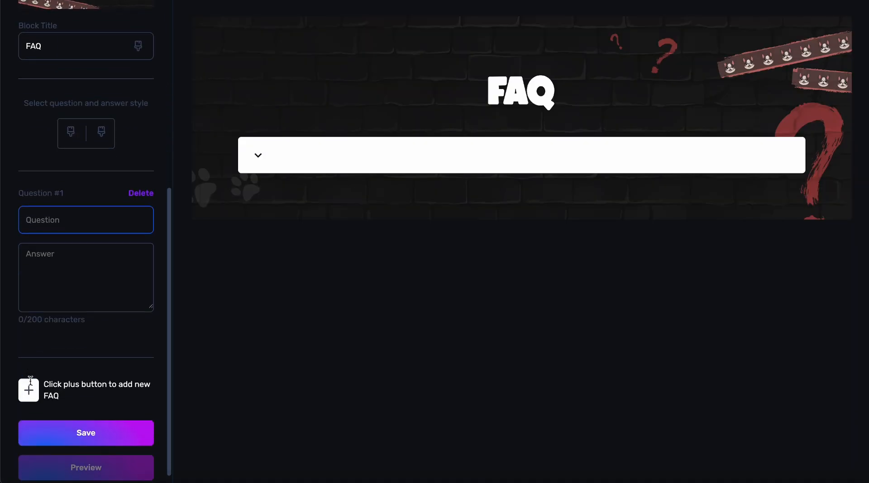
pyautogui.click(30, 382)
pyautogui.click(28, 386)
pyautogui.click(29, 396)
pyautogui.scroll(-1, 86, 340)
pyautogui.scroll(-1, 87, 342)
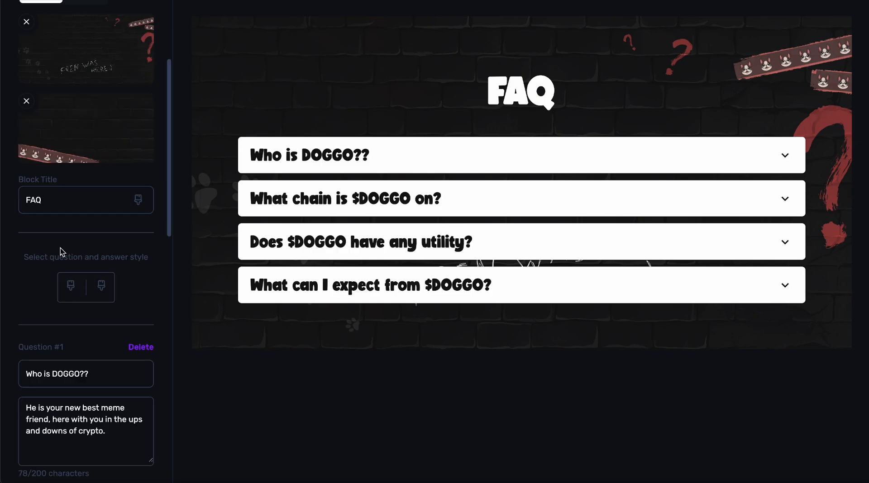
# Examine the FAQ entries and expand the first answer in both the desktop and mobile previews.
pyautogui.scroll(-14, 62, 252)
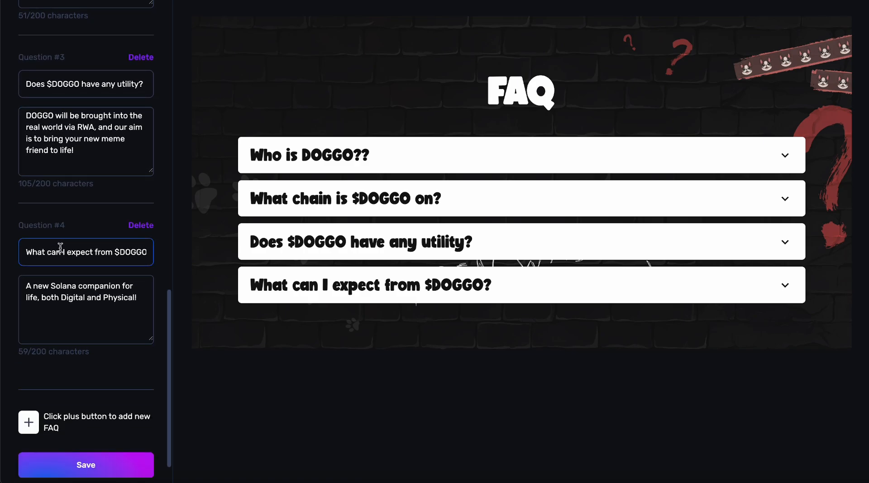
pyautogui.scroll(-1, 60, 248)
pyautogui.click(552, 156)
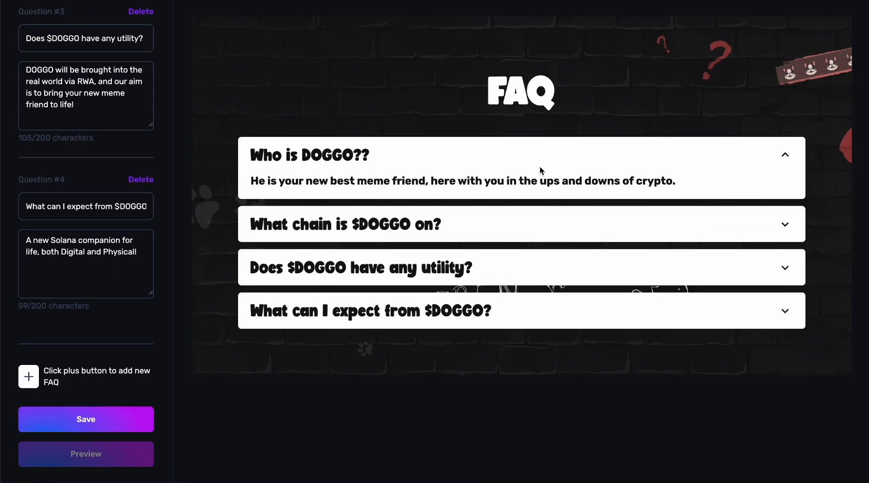
pyautogui.click(526, 171)
pyautogui.click(111, 121)
pyautogui.scroll(2, 116, 121)
pyautogui.scroll(10, 115, 122)
pyautogui.click(109, 27)
pyautogui.click(534, 102)
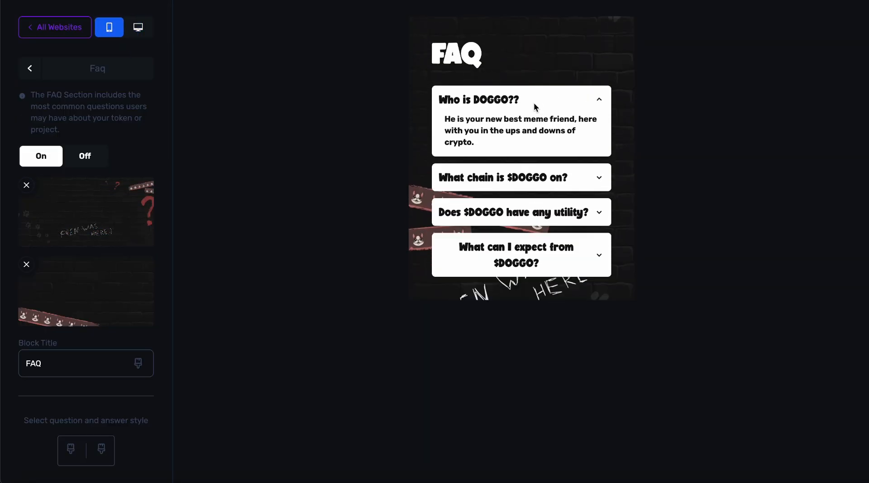
pyautogui.click(144, 32)
# Save the completed Faq section with its four questions and answers.
pyautogui.scroll(-10, 121, 231)
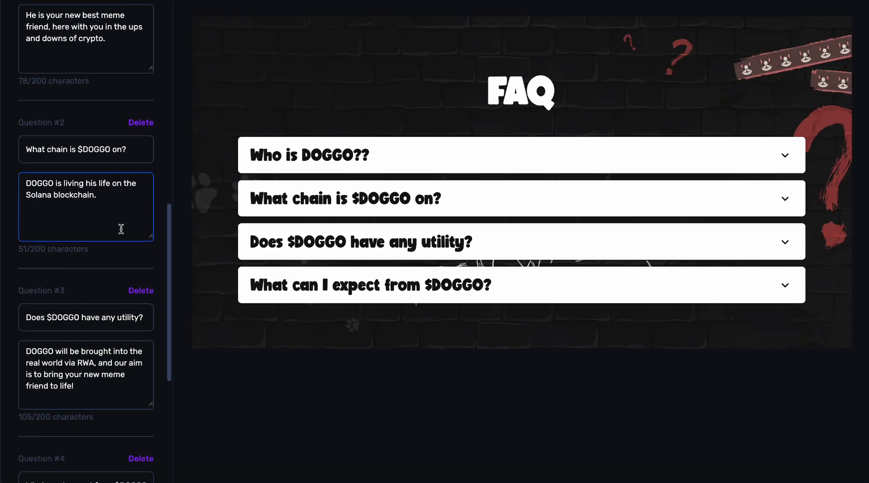
pyautogui.scroll(-6, 121, 229)
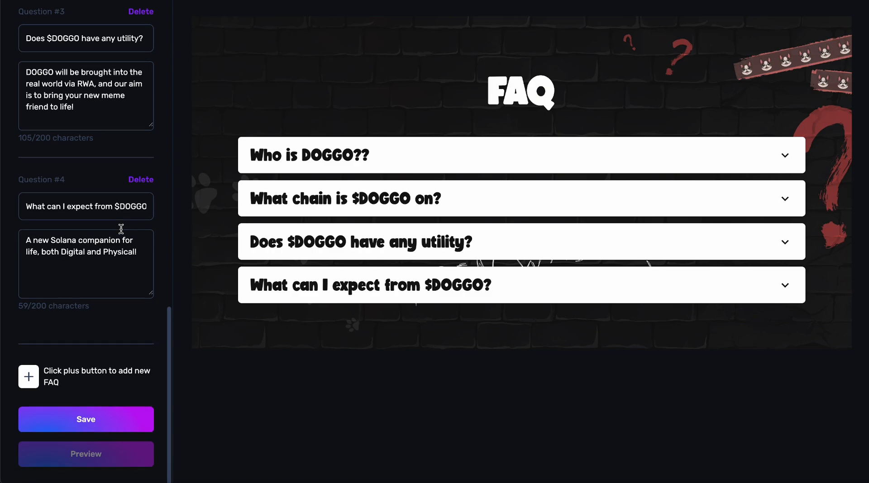
pyautogui.click(108, 426)
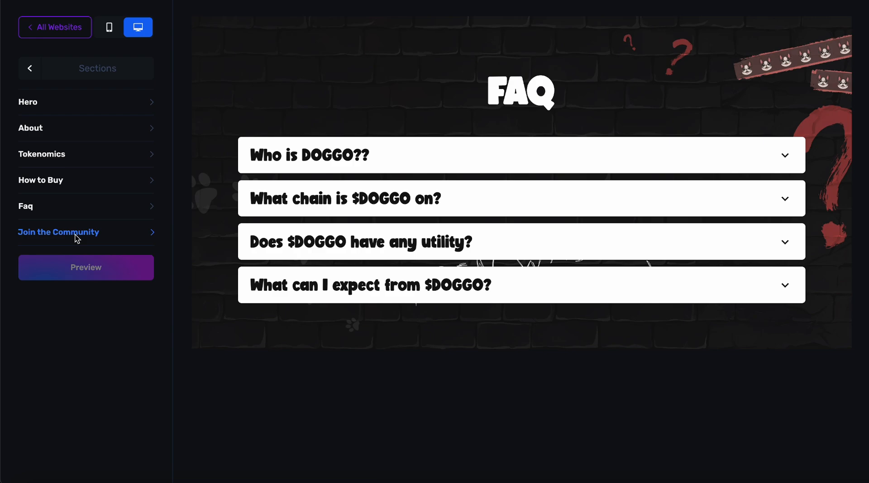
# Open the Join the Community section, keep it switched on and give it dark brick-wall backgrounds for desktop and mobile.
pyautogui.click(77, 232)
pyautogui.click(85, 144)
pyautogui.click(43, 148)
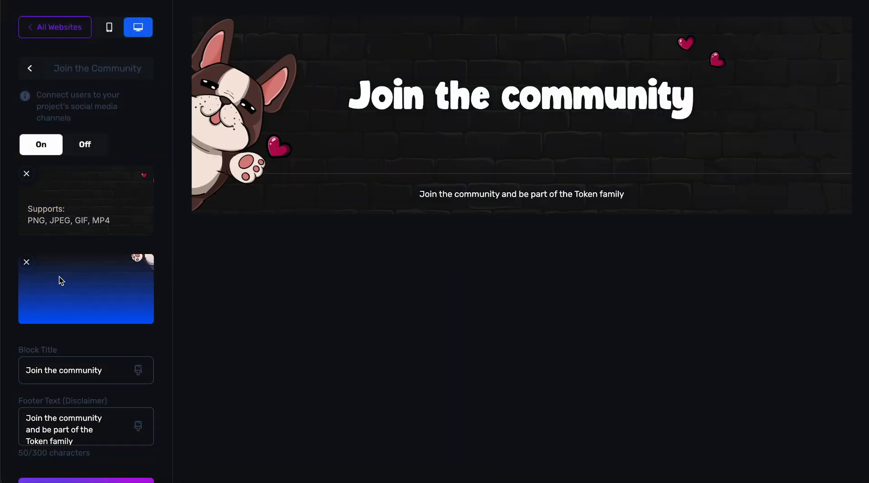
pyautogui.scroll(-1, 101, 215)
pyautogui.click(38, 326)
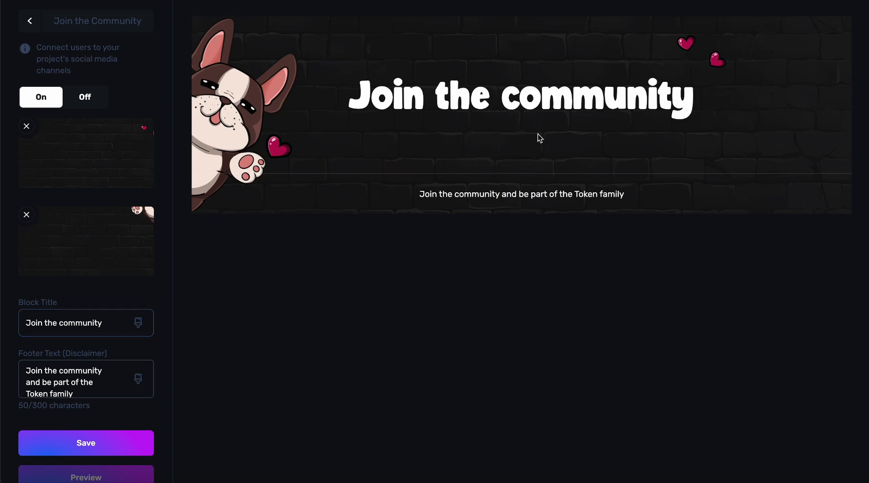
# Replace the community footer text with the disclaimer that $DOGGO is a memecoin designed solely for conceptual expression, and save the section.
pyautogui.scroll(-1, 86, 244)
pyautogui.click(77, 353)
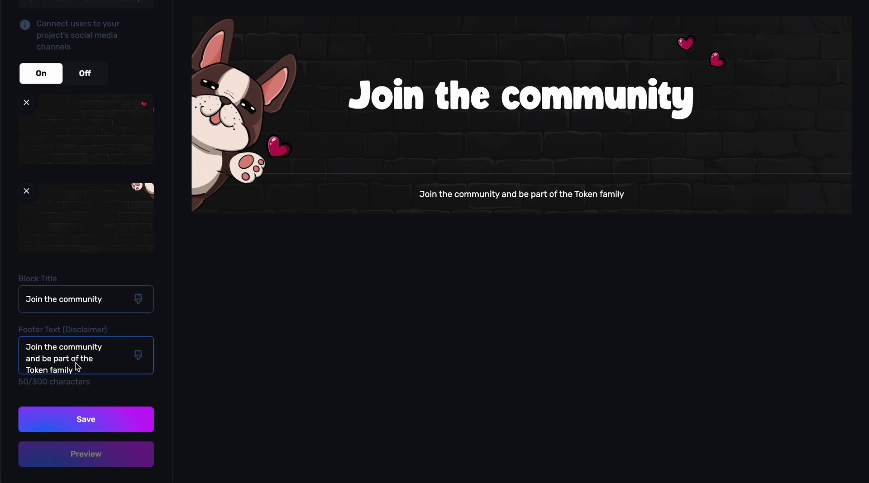
pyautogui.scroll(-1, 82, 362)
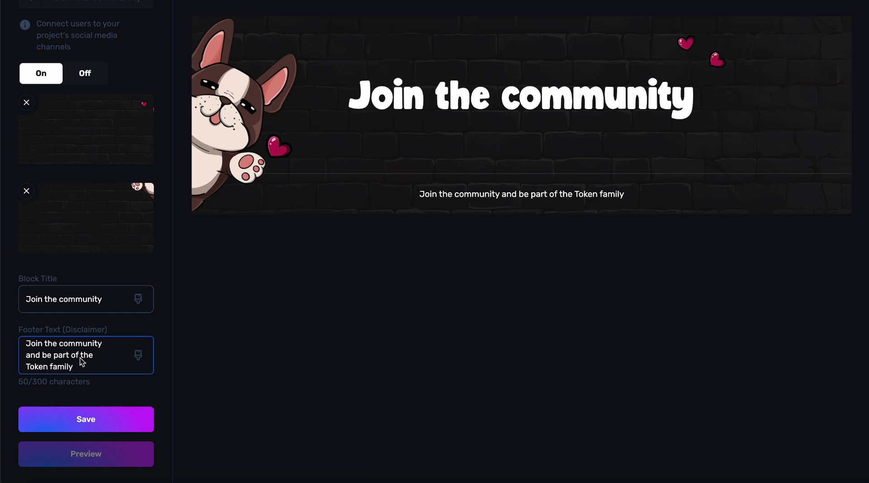
pyautogui.hotkey('ctrl', 'a')
pyautogui.write('$DOGGO is a memecoin designed solely for conceptual expression. It is not intended to serve as a financial investment or instrument for profit-making activities. Participants should understand that the value of $DOGGO may be subject to extreme volatility and may not retain any monetary value')
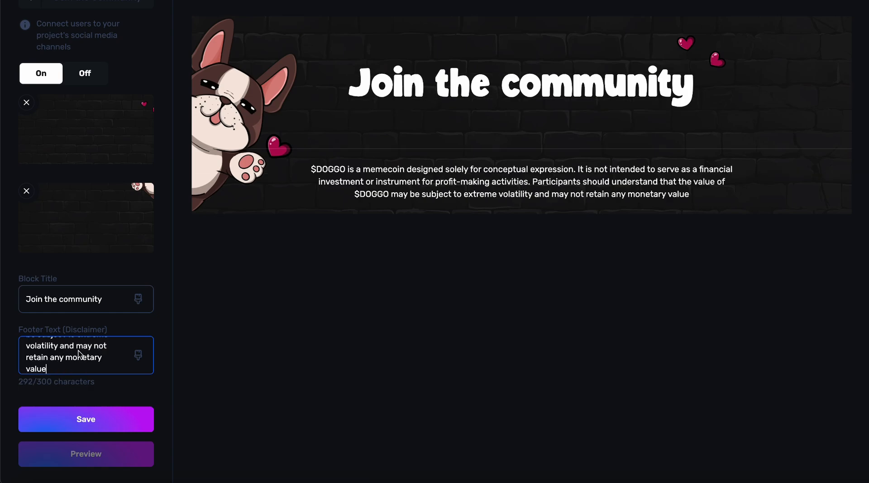
pyautogui.click(196, 324)
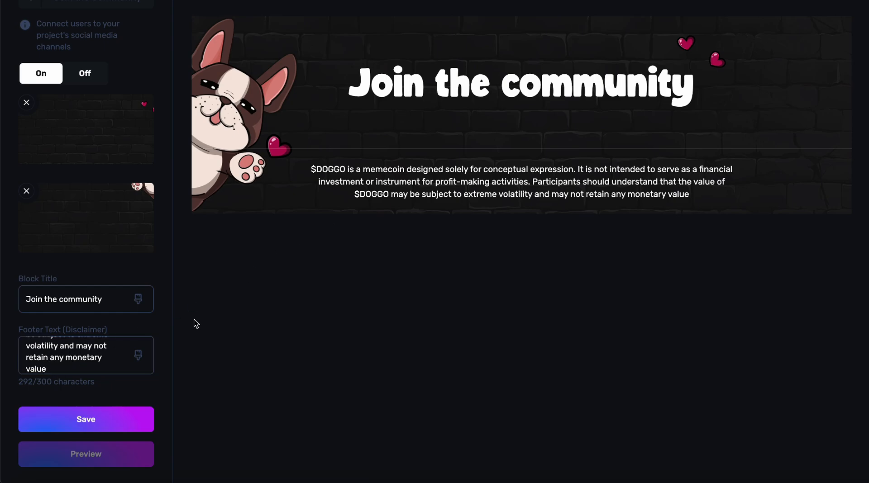
pyautogui.click(101, 428)
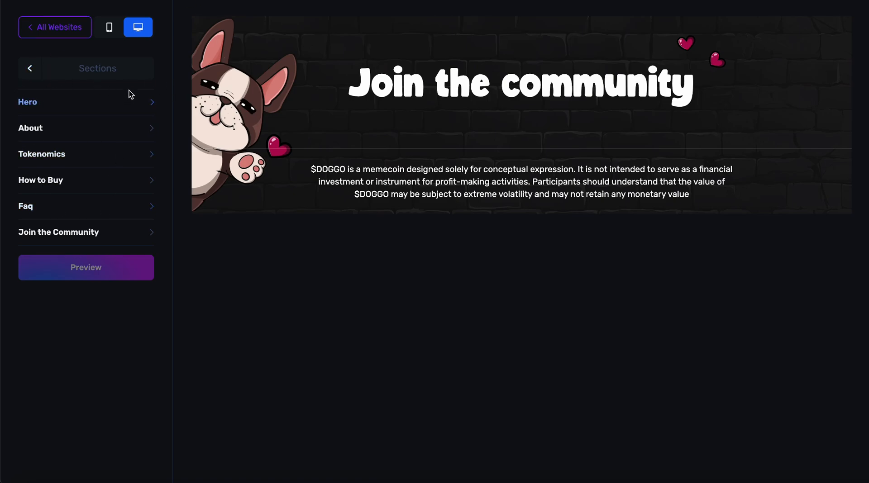
# Fill in the Token Information with the token name DOGGO and the token's contract address, and save it.
pyautogui.click(31, 69)
pyautogui.click(64, 100)
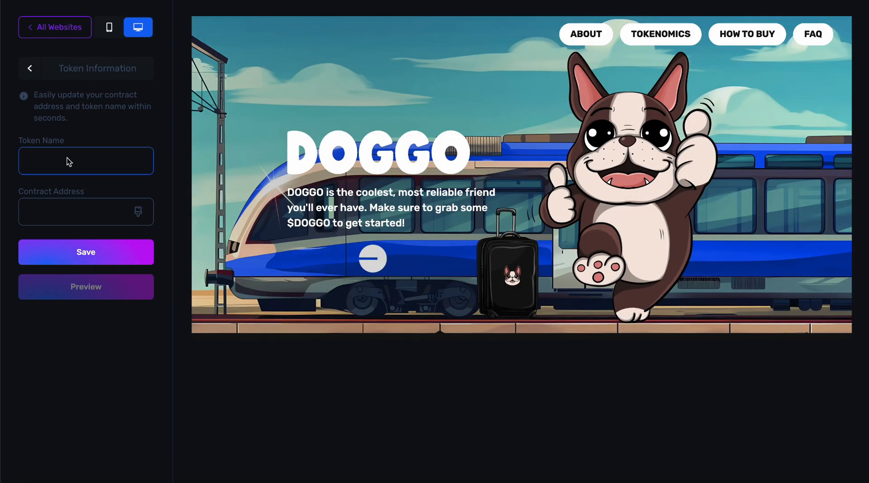
pyautogui.click(56, 212)
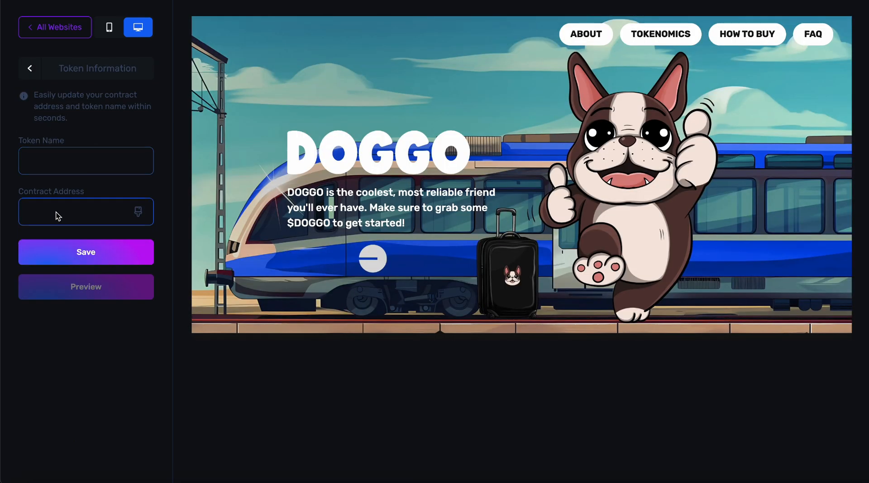
pyautogui.click(88, 162)
pyautogui.write('DOGGO')
pyautogui.click(71, 206)
pyautogui.click(64, 212)
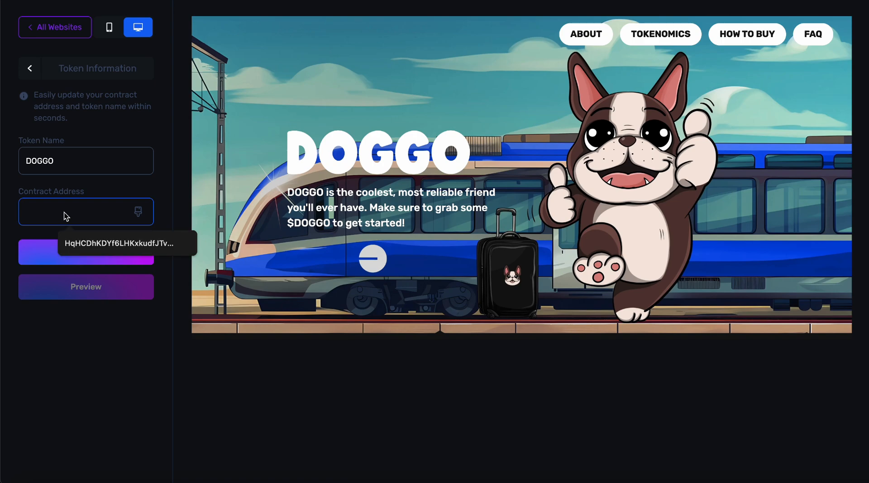
pyautogui.click(91, 243)
pyautogui.click(85, 252)
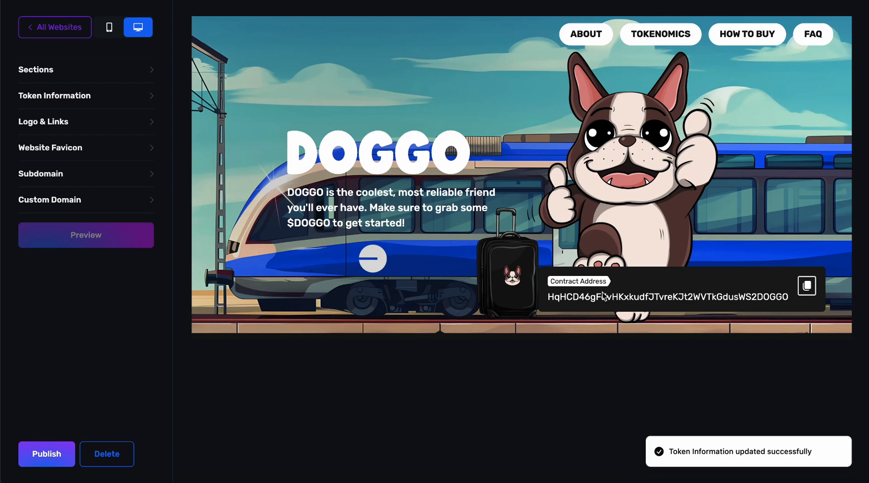
# Add the French Bulldog head logo, enable the X, Telegram, DEXTools and DEX Screener links with their URLs, and save Logo & Links.
pyautogui.click(59, 122)
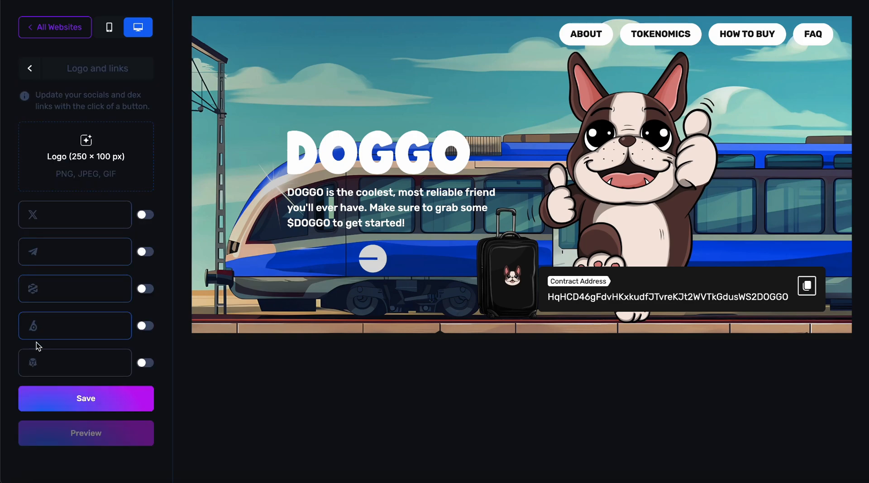
pyautogui.click(80, 156)
pyautogui.click(701, 402)
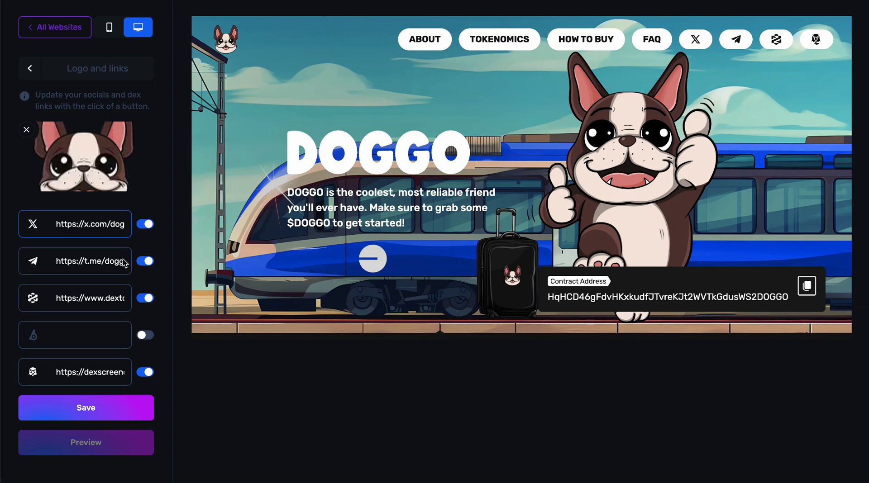
pyautogui.click(145, 336)
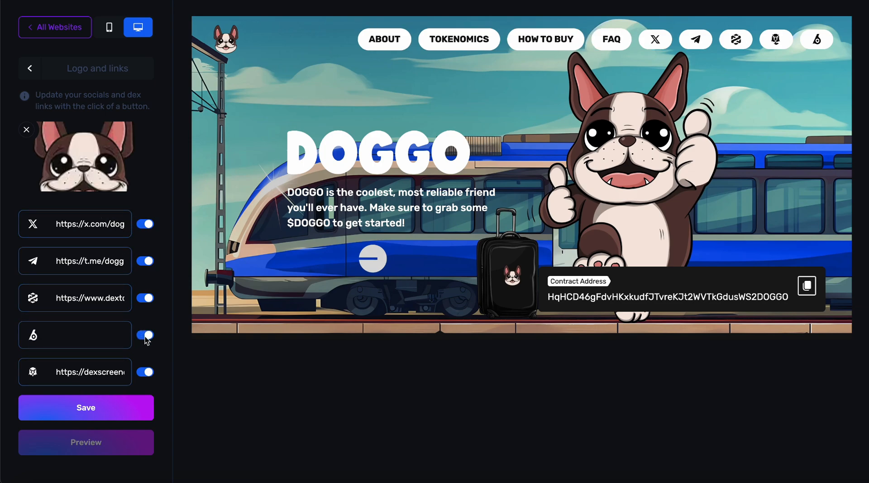
pyautogui.click(146, 337)
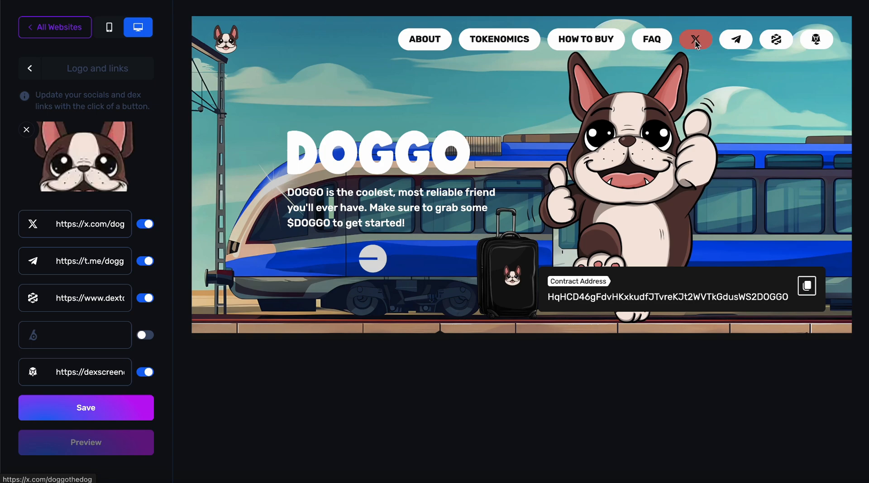
pyautogui.click(87, 412)
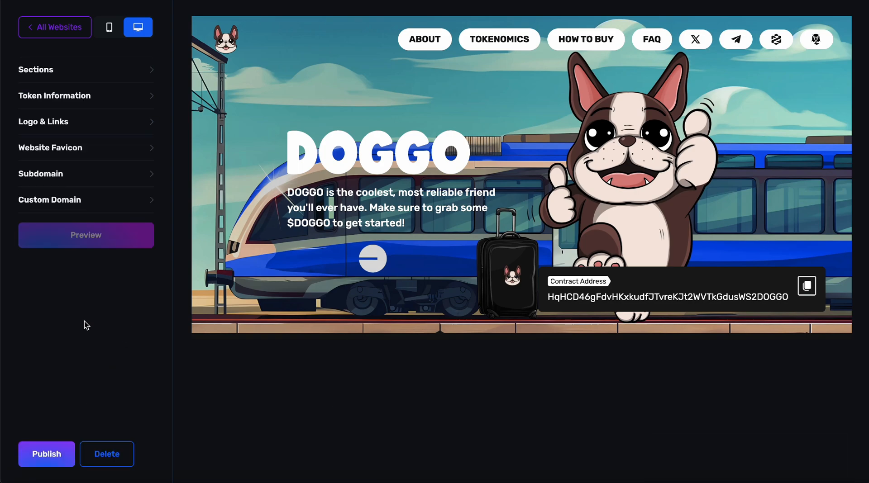
# Reopen the Join the Community section to check its X and Telegram link buttons.
pyautogui.click(71, 71)
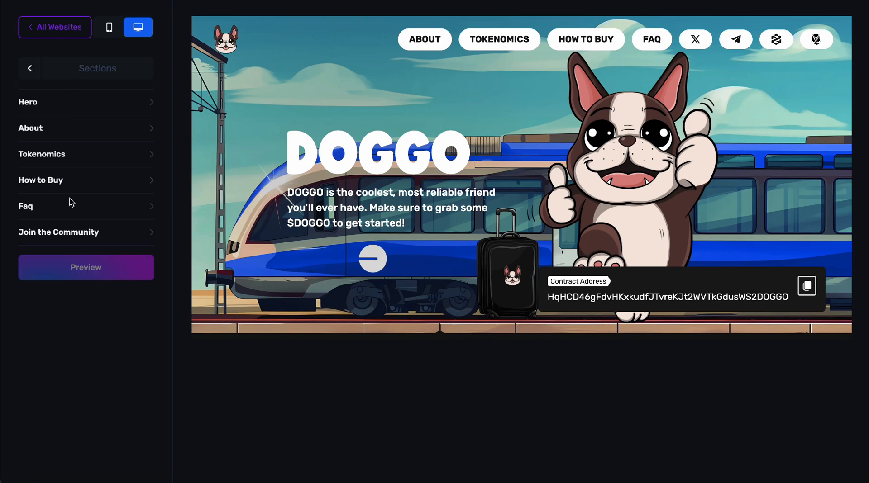
pyautogui.click(74, 233)
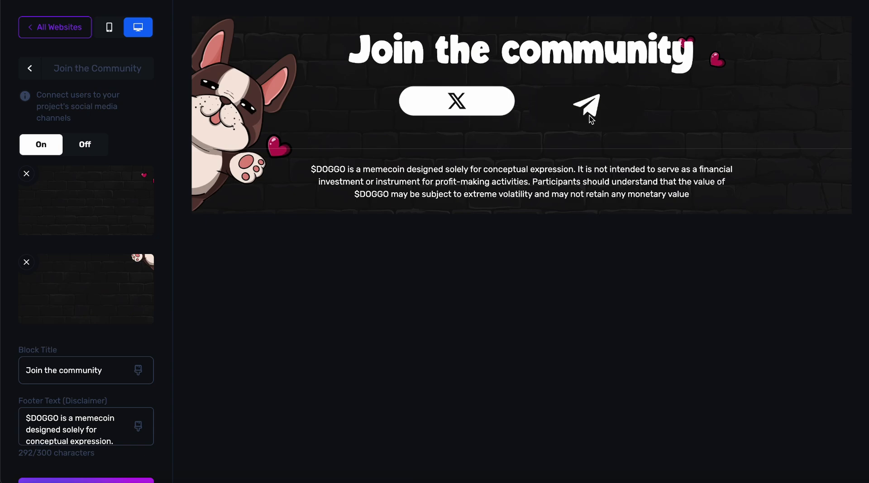
# Upload the French Bulldog head image as the website favicon and save it.
pyautogui.click(30, 71)
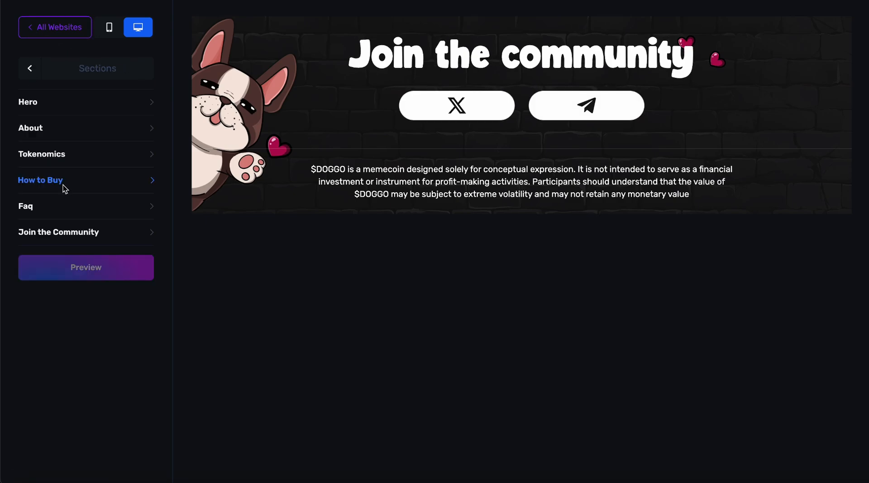
pyautogui.click(29, 74)
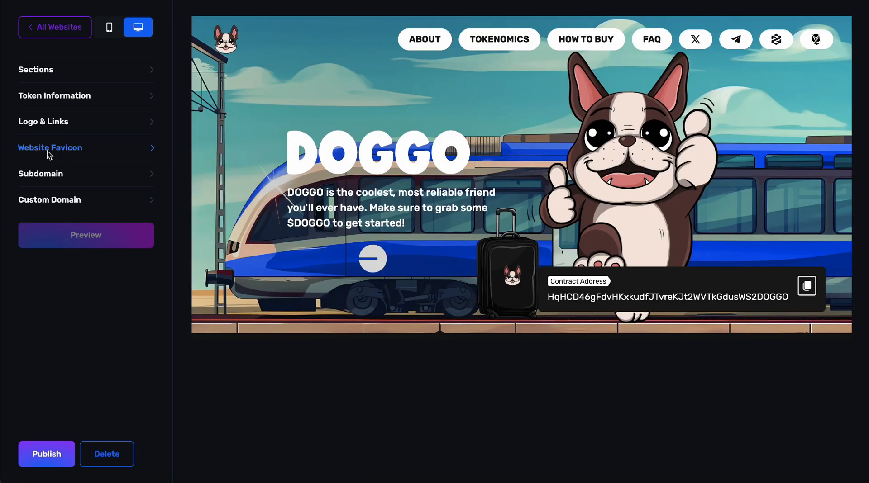
pyautogui.click(86, 151)
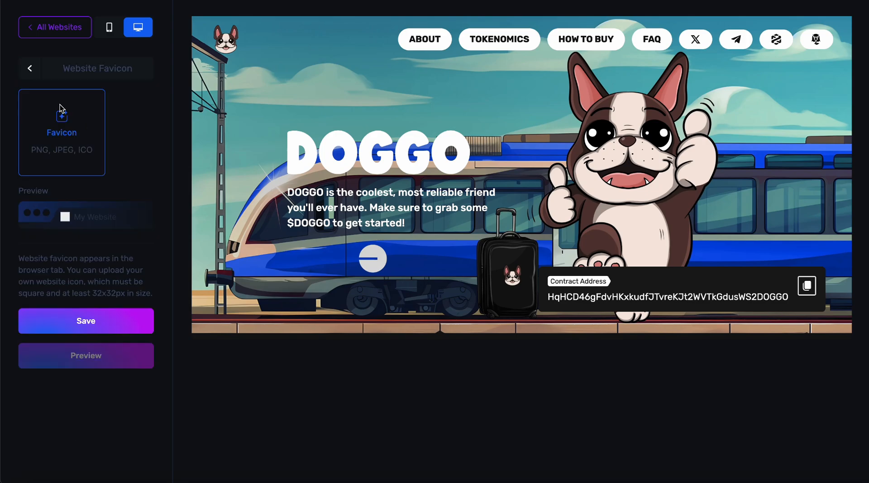
pyautogui.click(60, 129)
pyautogui.doubleClick(336, 136)
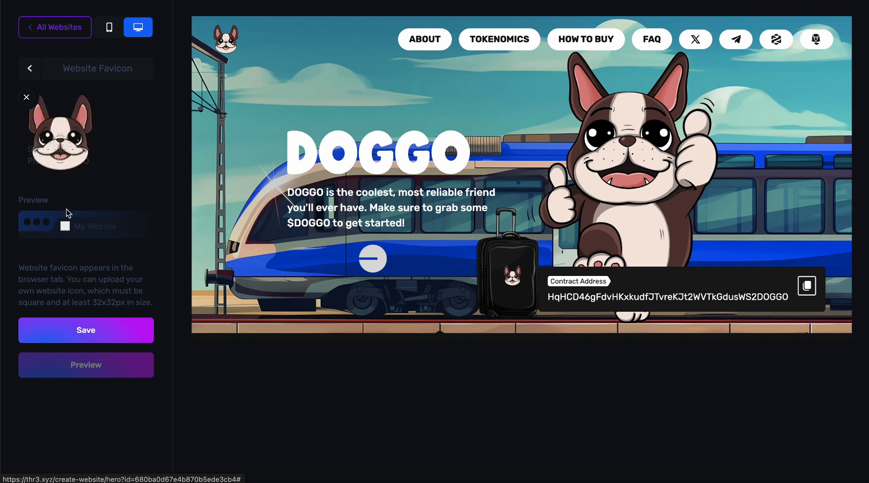
pyautogui.click(92, 335)
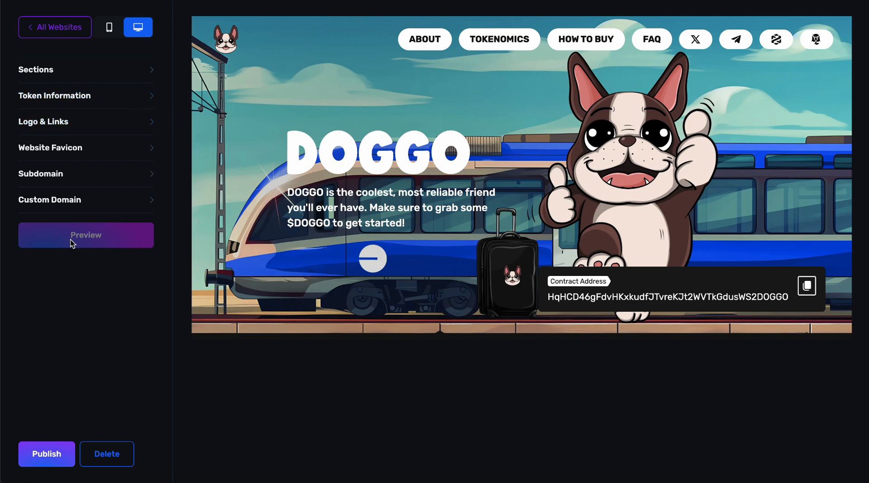
# Set the website's subdomain name to doggothedogdog123 and save it.
pyautogui.click(66, 175)
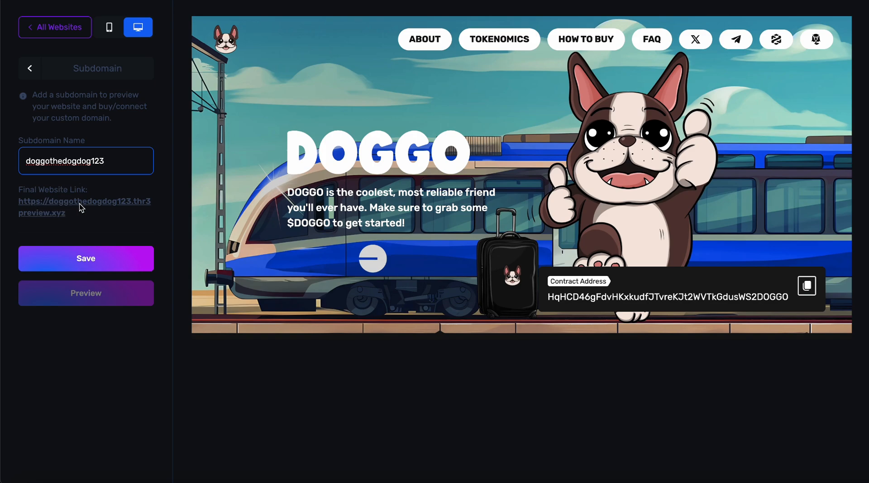
pyautogui.moveTo(84, 298)
pyautogui.click(92, 261)
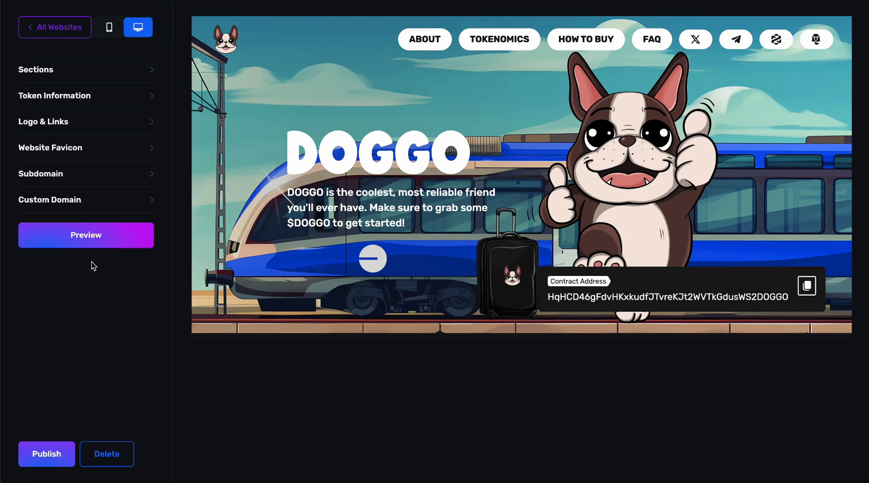
# Preview the full DOGGO website and look through its sections down to Join the Community.
pyautogui.click(93, 238)
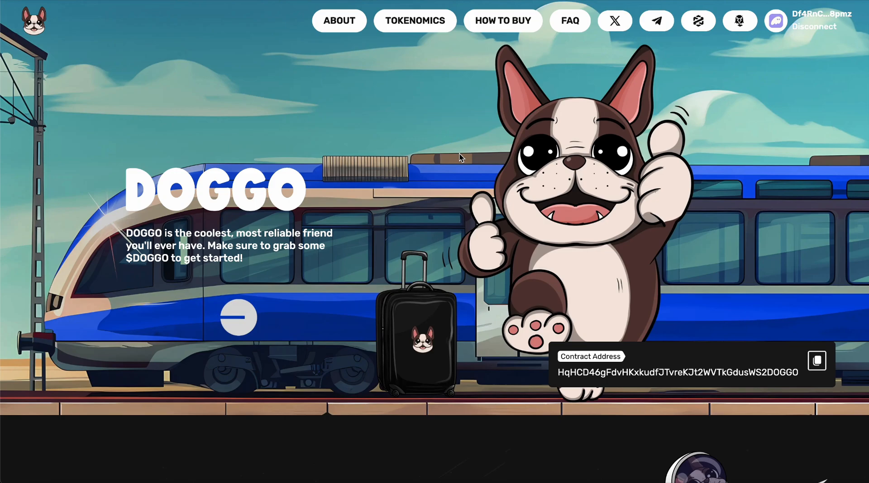
pyautogui.scroll(-20, 460, 153)
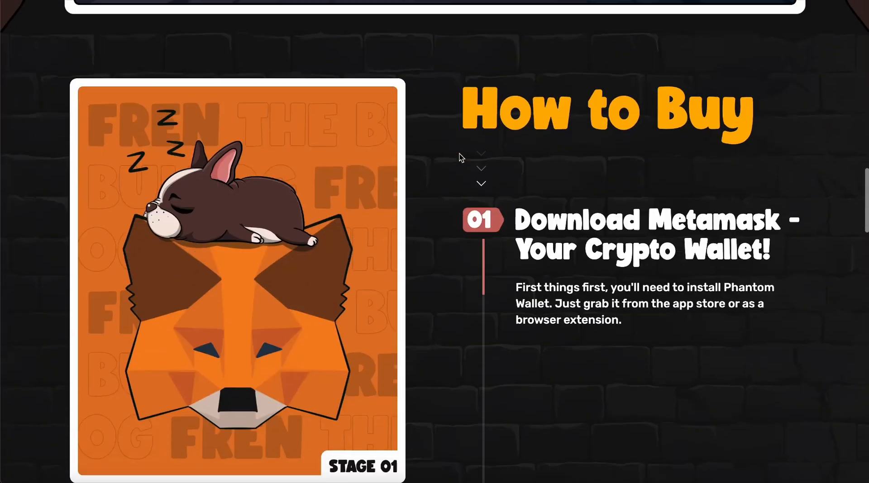
pyautogui.scroll(-15, 459, 154)
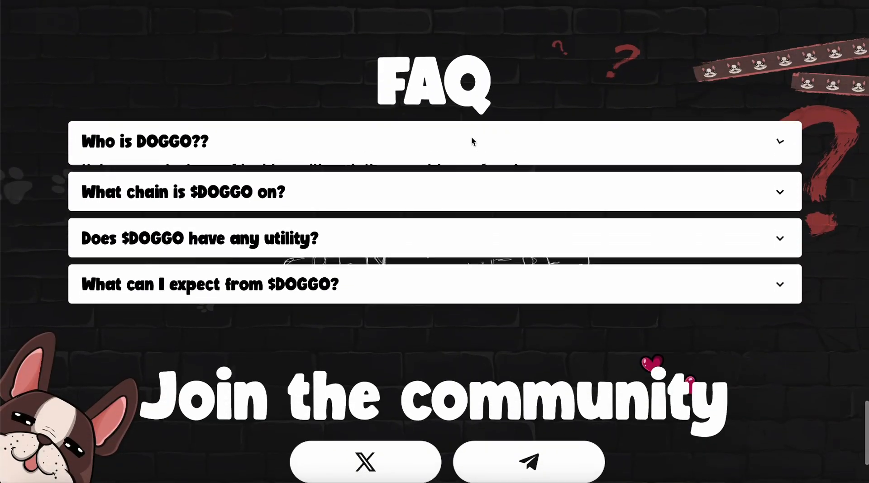
pyautogui.scroll(-3, 429, 235)
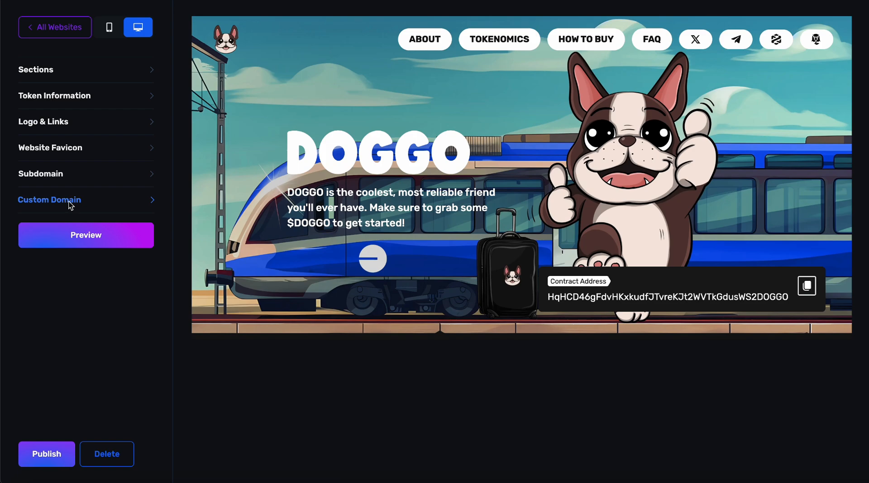
# Check and buy the custom domain doggothedog12345678.com, and refresh its DNS configuration.
pyautogui.click(69, 202)
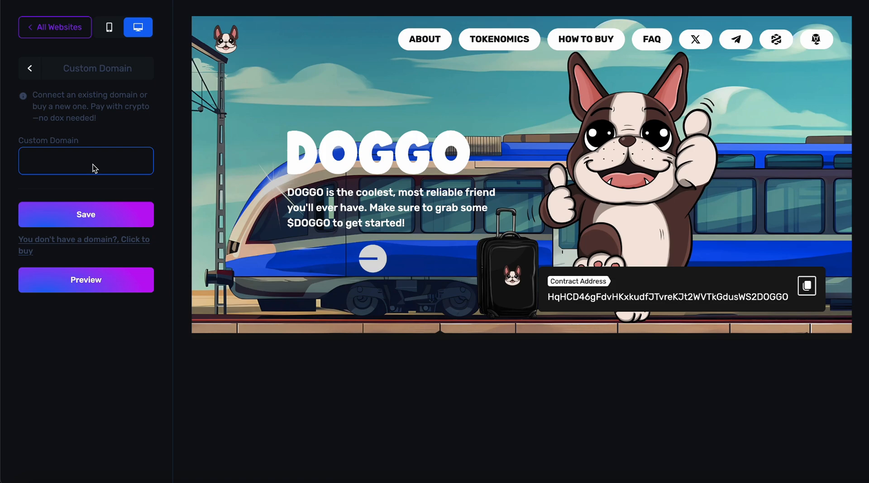
pyautogui.click(79, 243)
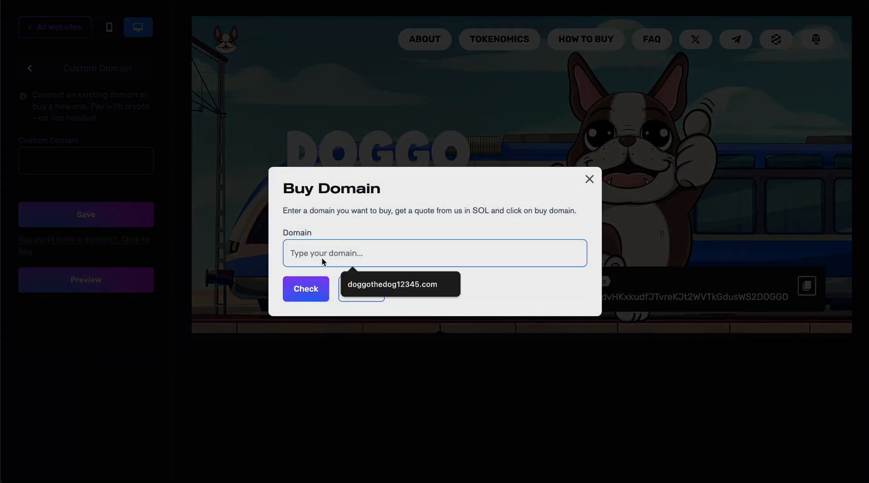
pyautogui.click(371, 281)
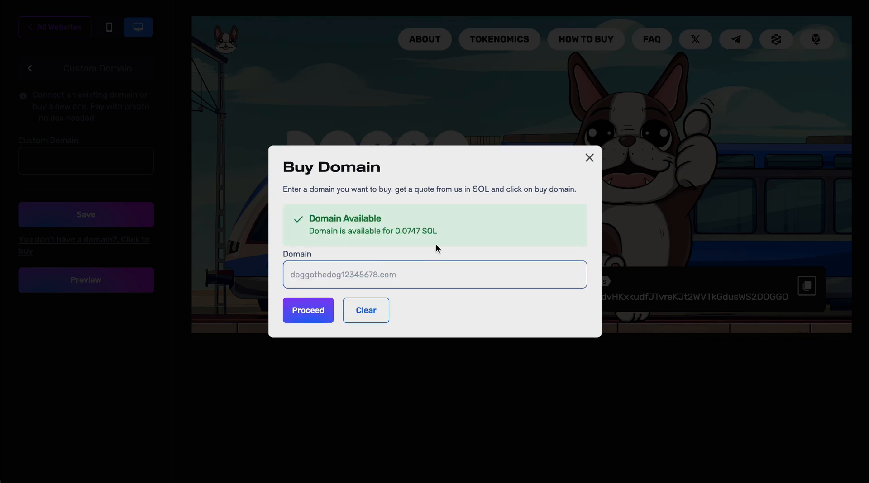
pyautogui.click(309, 309)
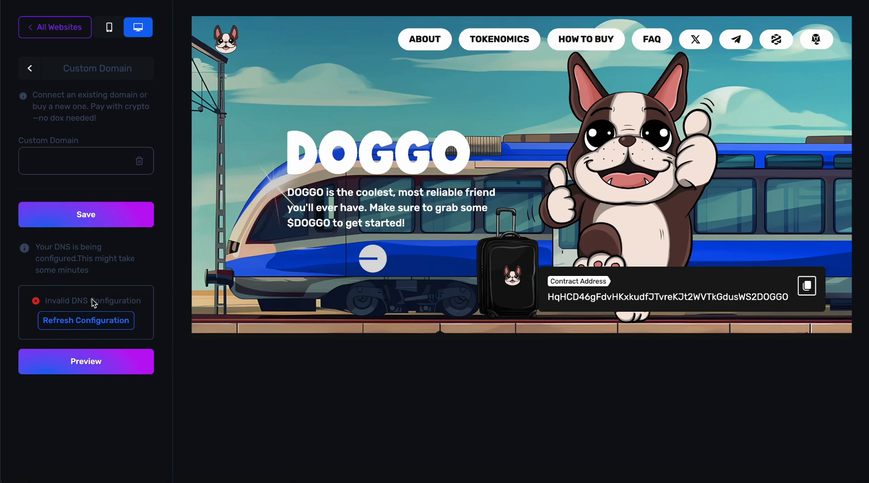
pyautogui.click(115, 315)
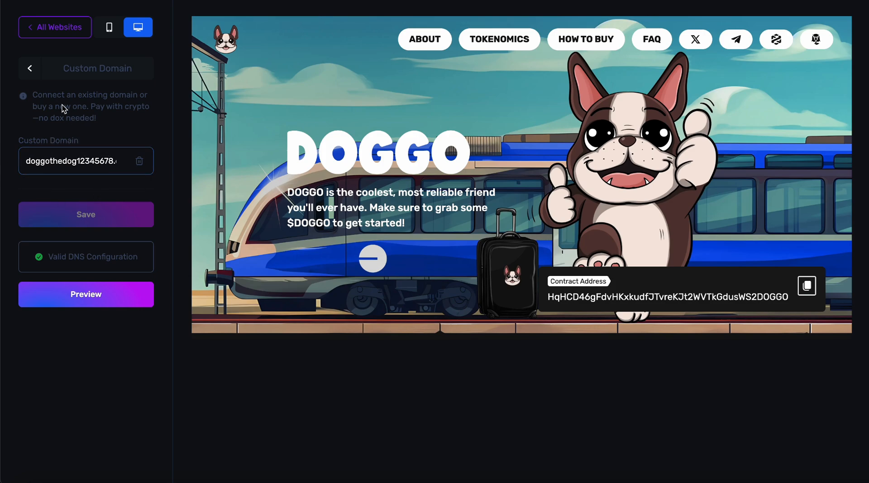
# Publish the website, making the publication payment in SOL.
pyautogui.click(34, 76)
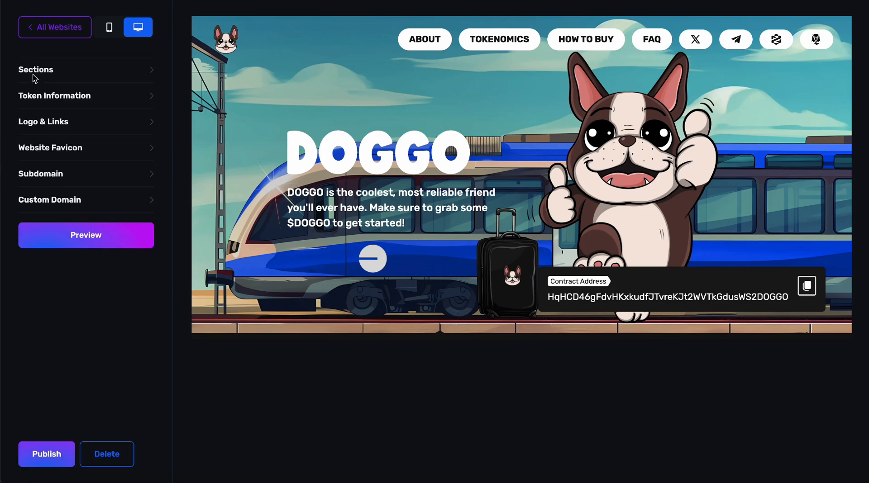
pyautogui.click(47, 457)
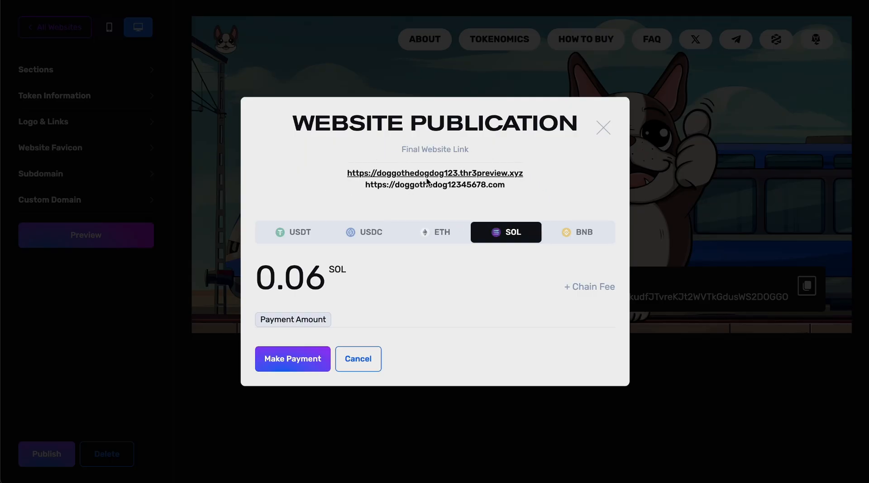
pyautogui.click(293, 360)
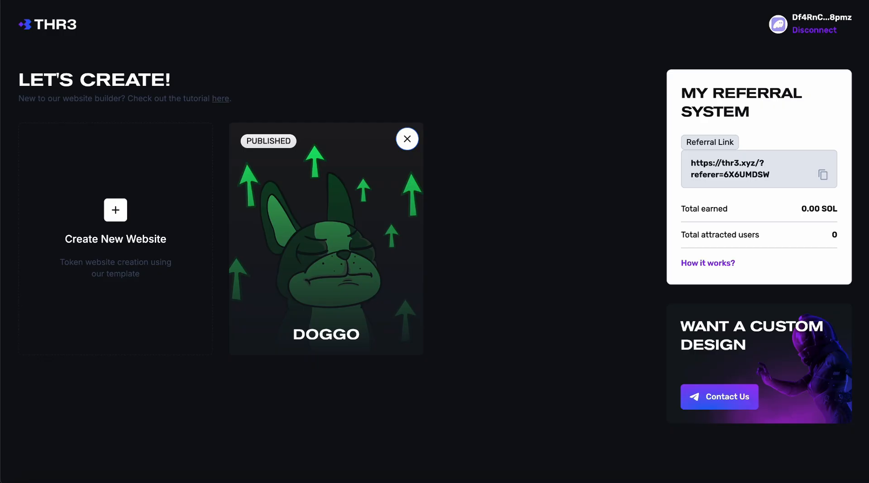
# Reopen the published DOGGO website in the editor from the list of websites.
pyautogui.click(359, 227)
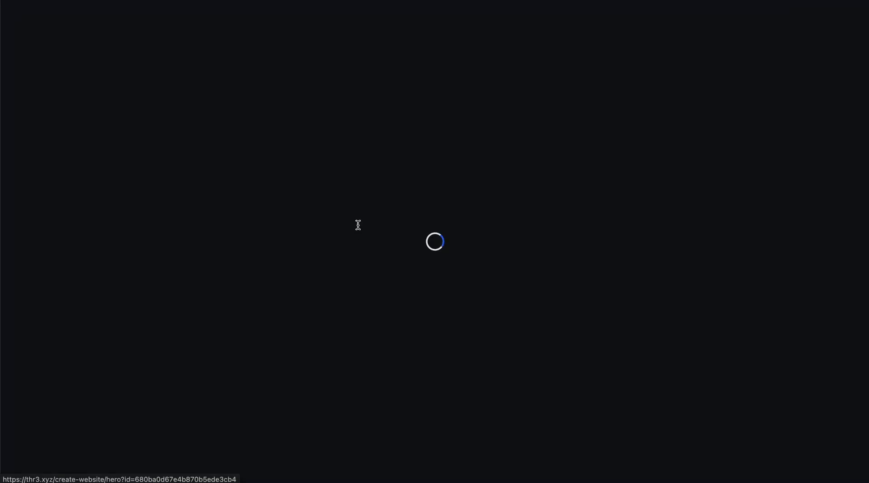